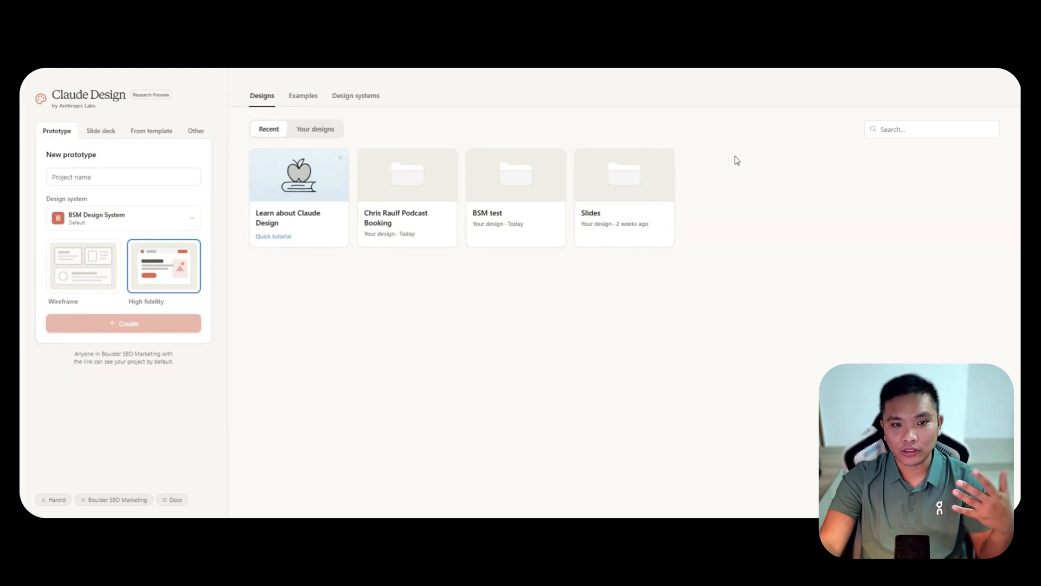
Browse the example prototypes and their prompts, from Globe loader through Iridescent card and Text particle effects to Shader wallpapers.
left_click(305, 97)
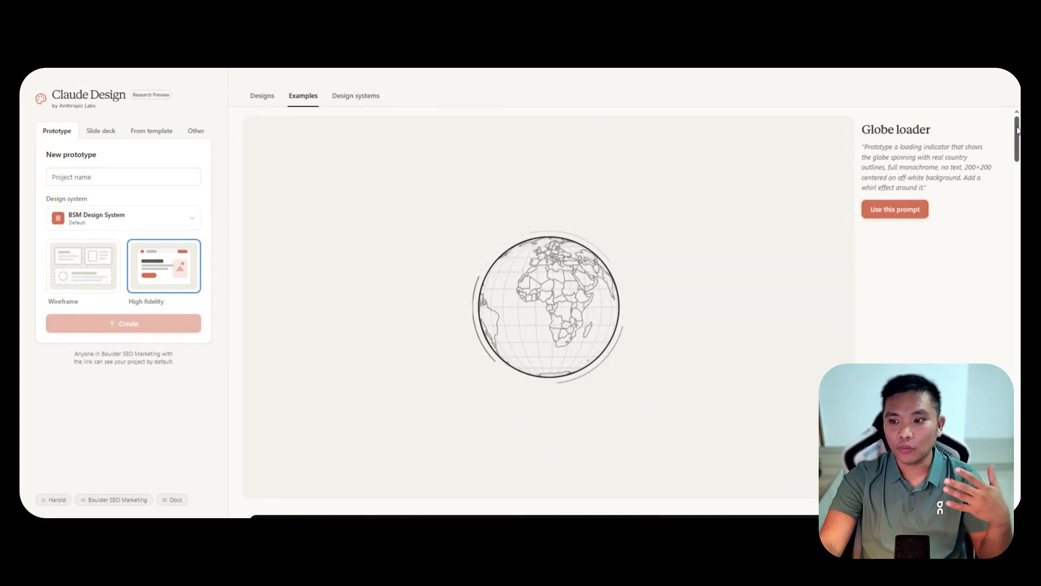
left_click_drag(1017, 130, 1018, 174)
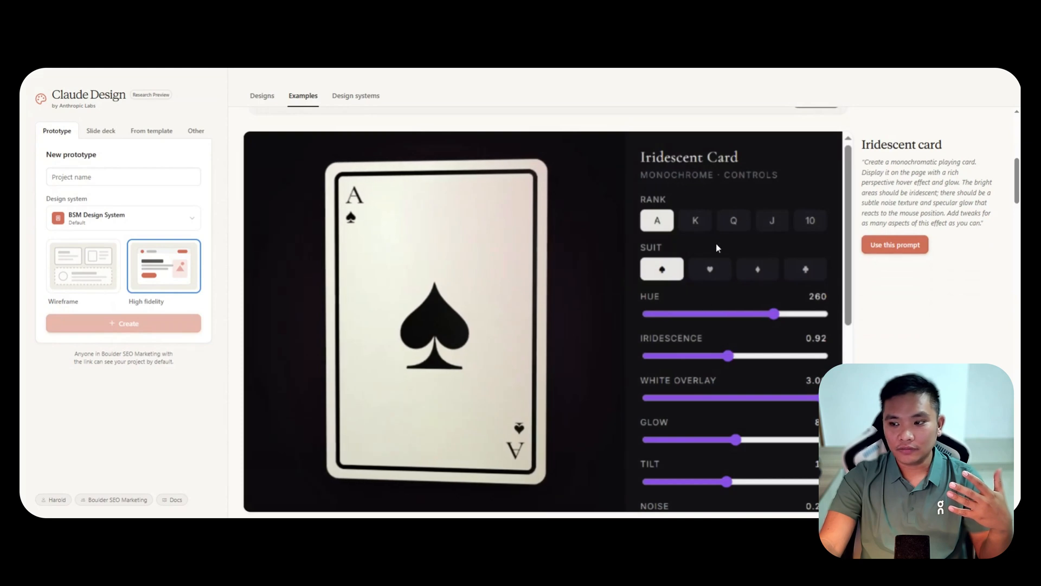
left_click(741, 224)
left_click_drag(1016, 187, 1011, 223)
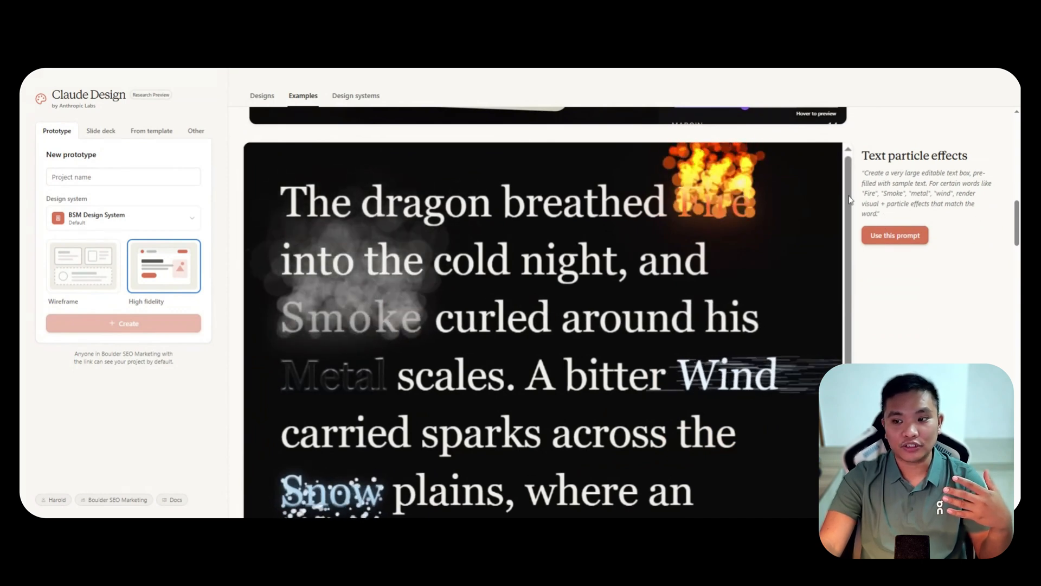
left_click_drag(863, 173, 904, 217)
left_click(976, 229)
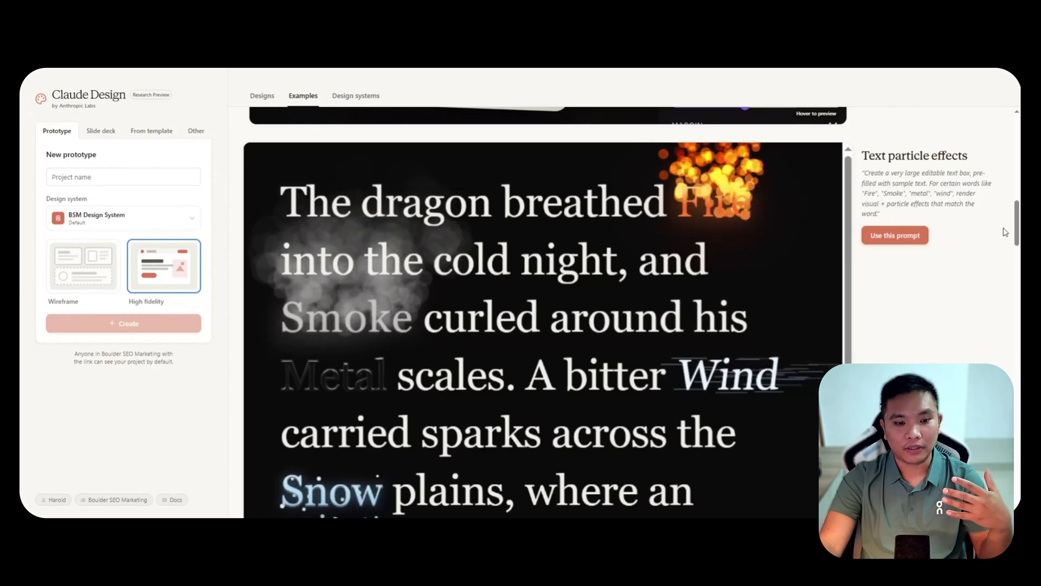
left_click_drag(1018, 216, 1012, 258)
scroll(834, 260, "down", 10)
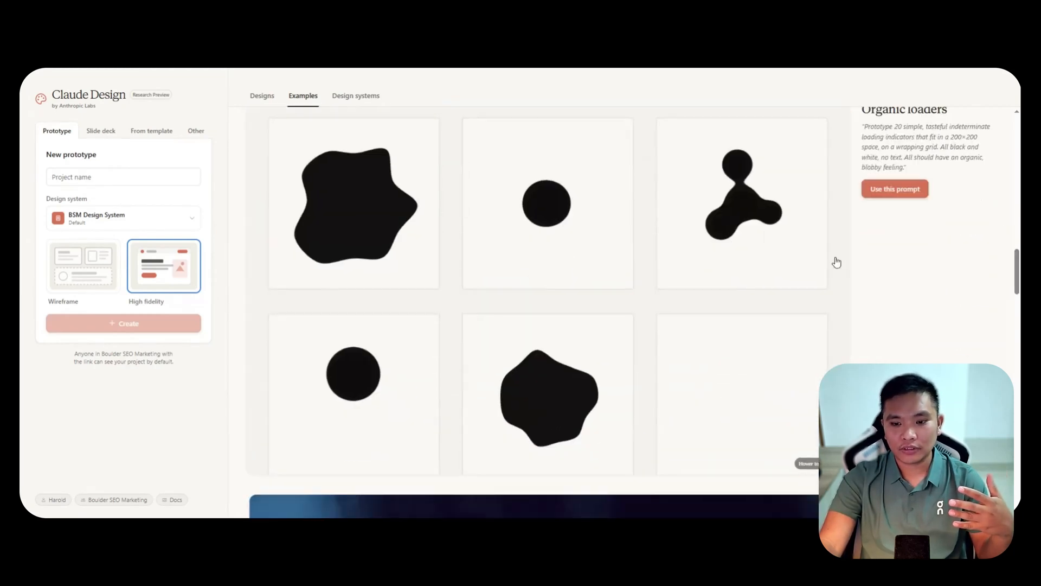
scroll(704, 244, "up", 3)
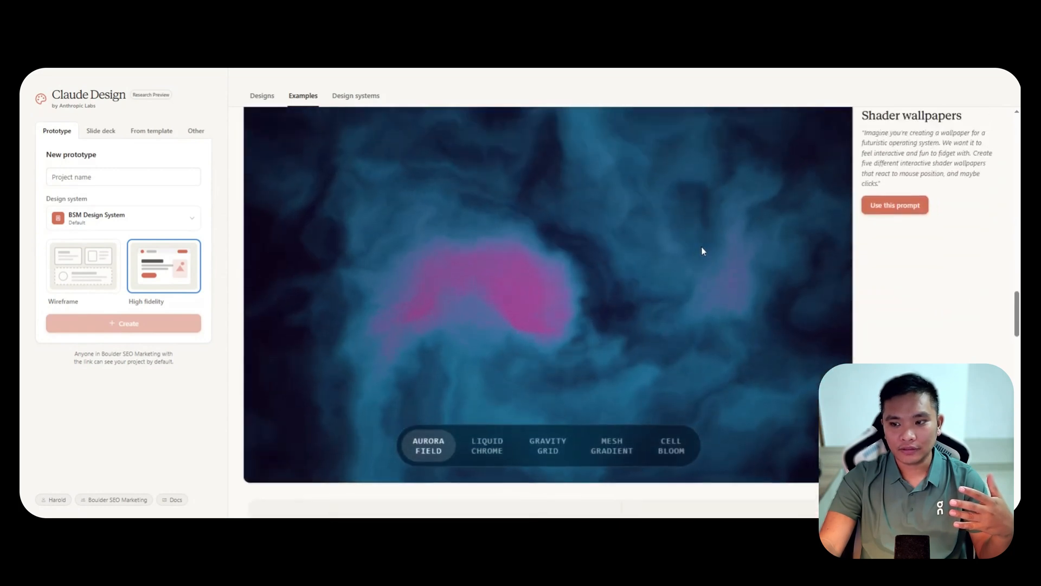
scroll(688, 266, "down", 1)
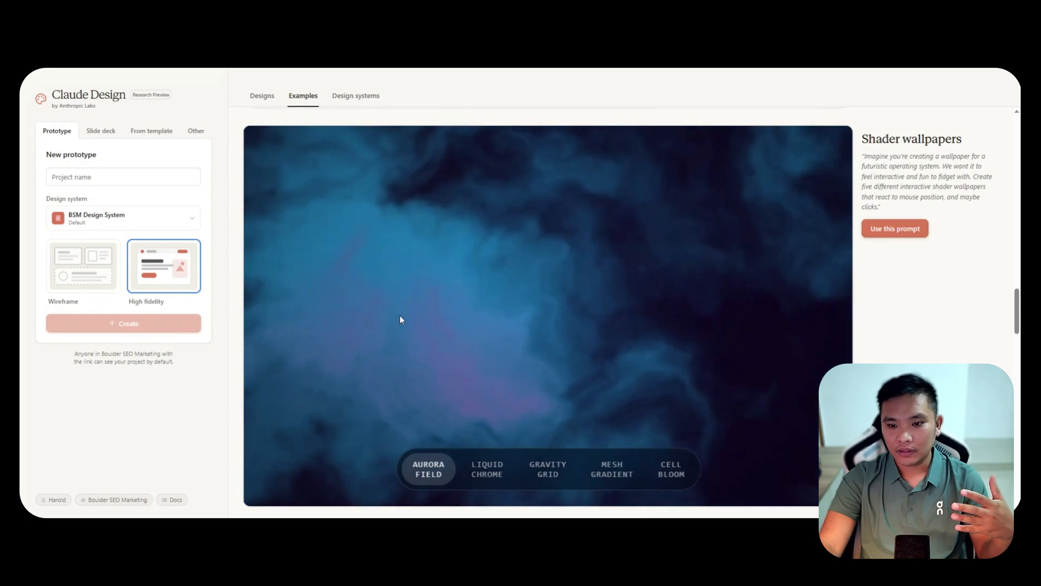
scroll(927, 295, "down", 7)
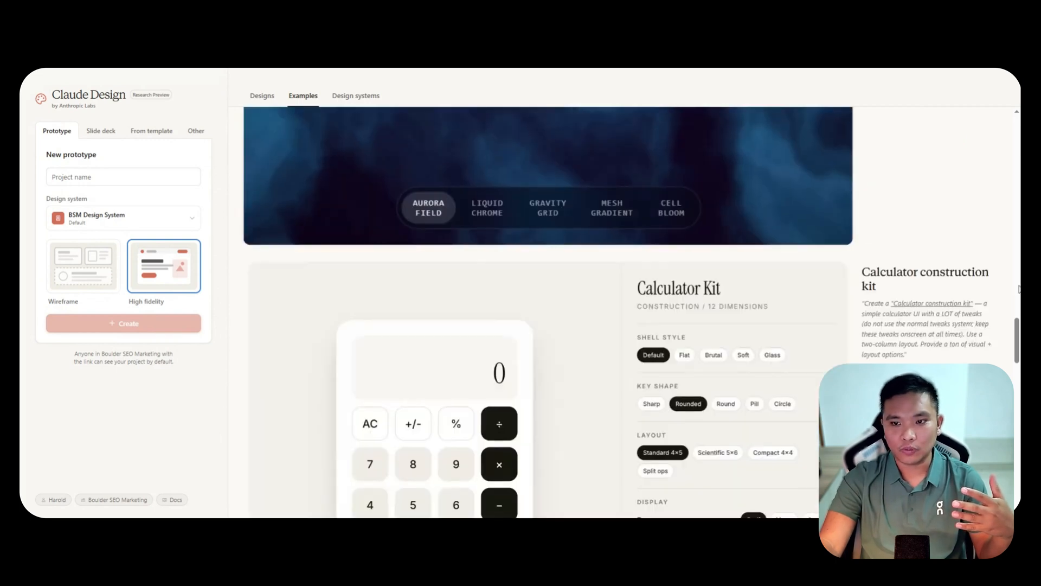
Examine the Calculator construction kit, App onboarding and Text streaming examples, and return to the start of the gallery.
scroll(748, 195, "down", 10)
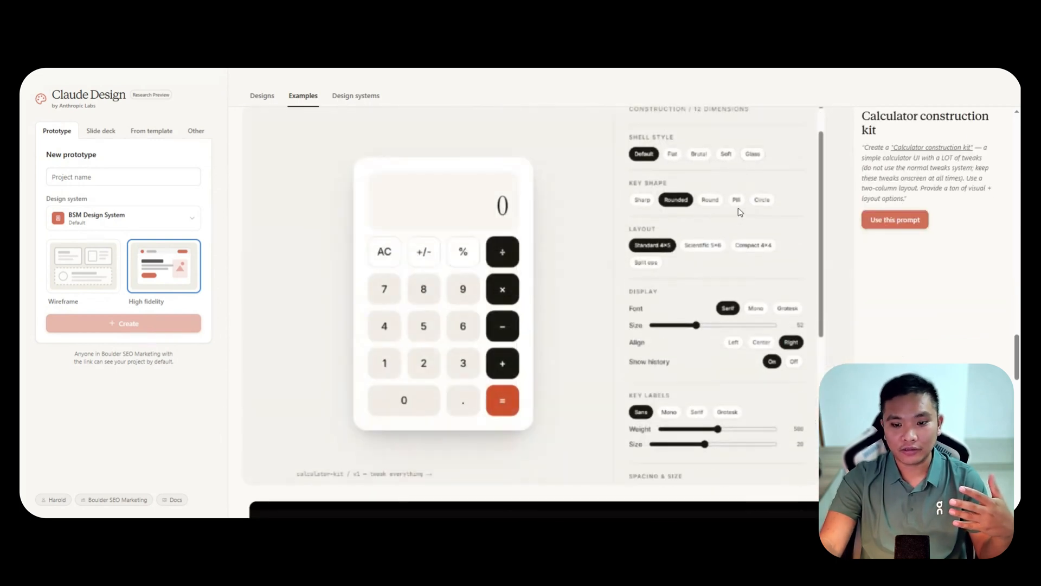
scroll(956, 279, "down", 5)
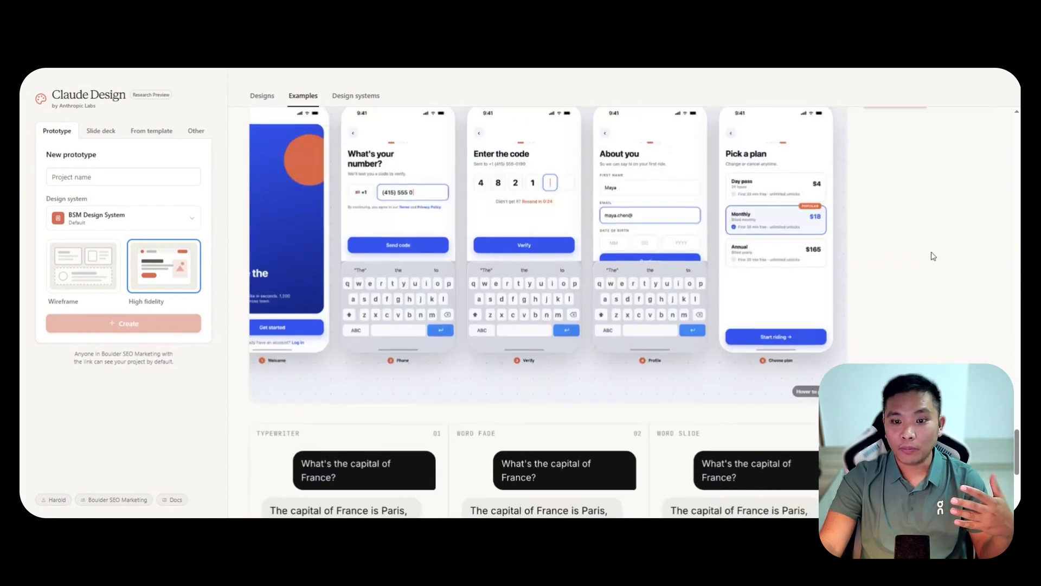
scroll(929, 266, "up", 2)
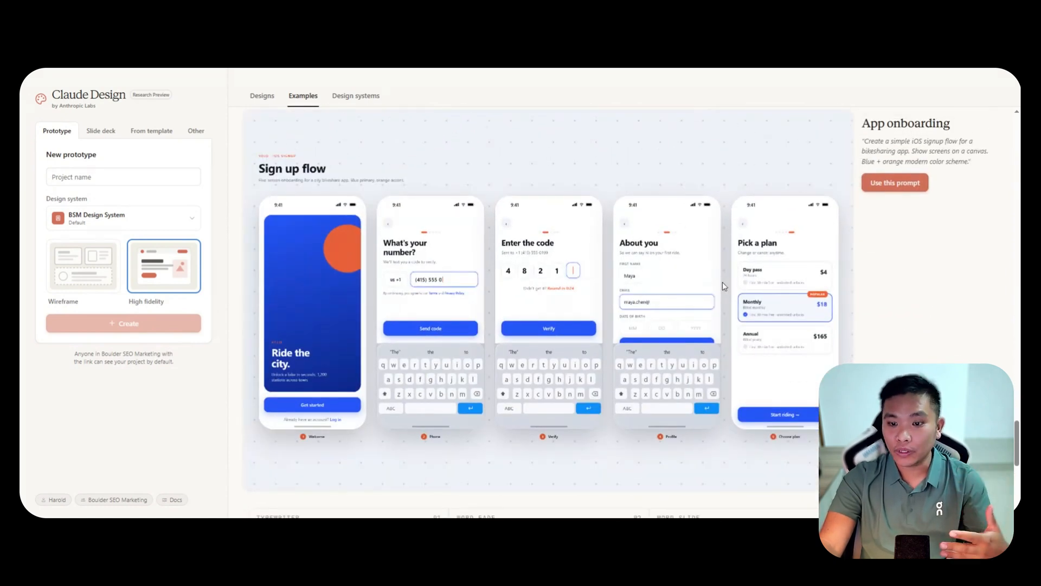
scroll(932, 303, "down", 5)
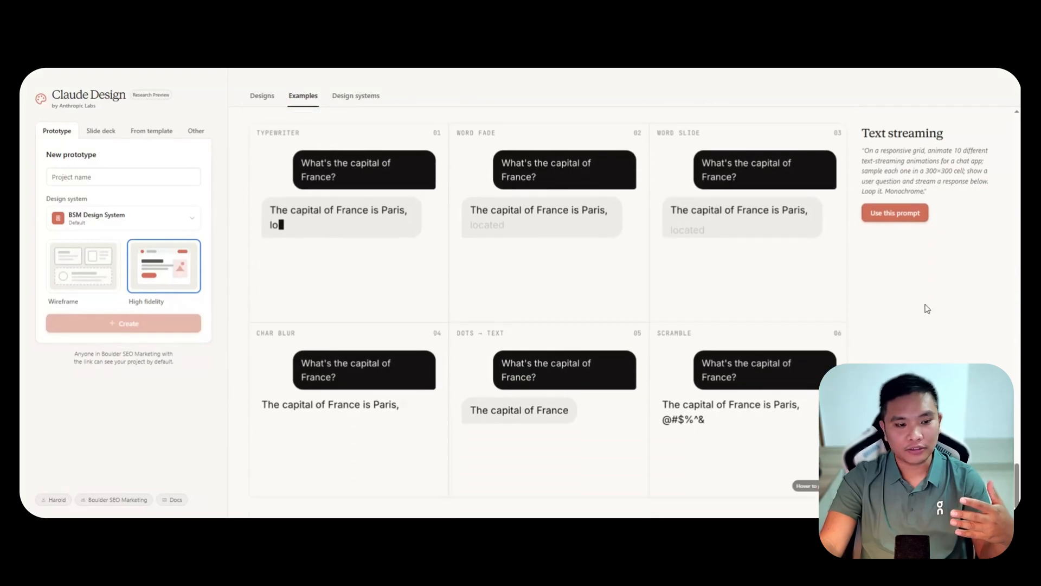
scroll(894, 307, "up", 5)
scroll(913, 311, "up", 4)
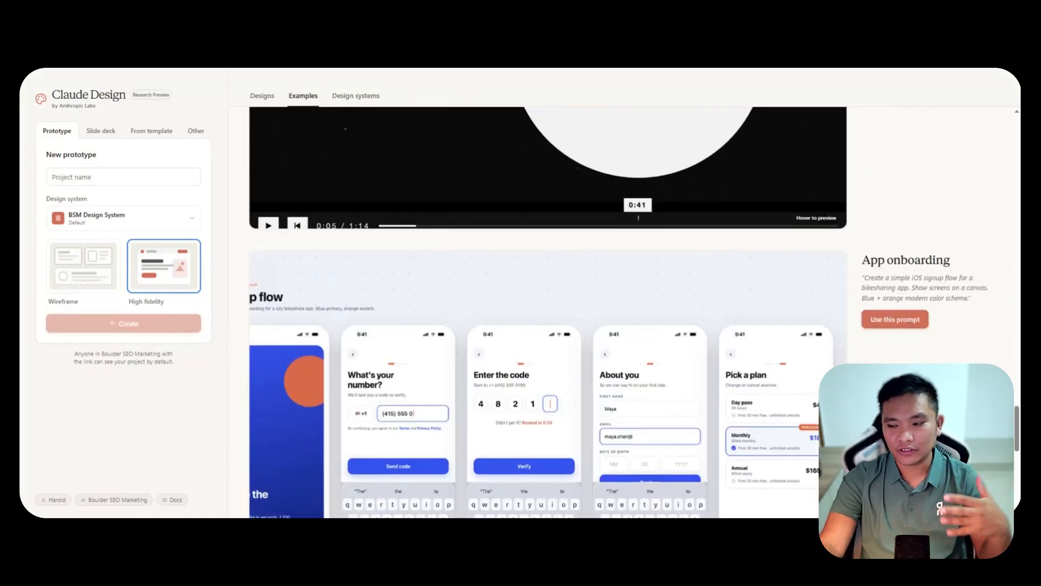
scroll(989, 178, "up", 10)
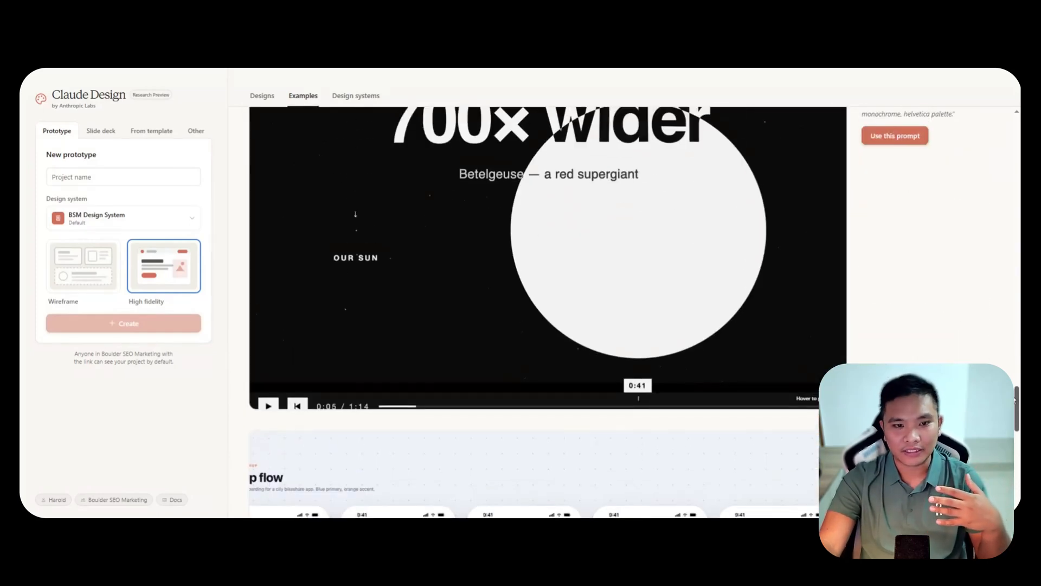
scroll(988, 179, "up", 15)
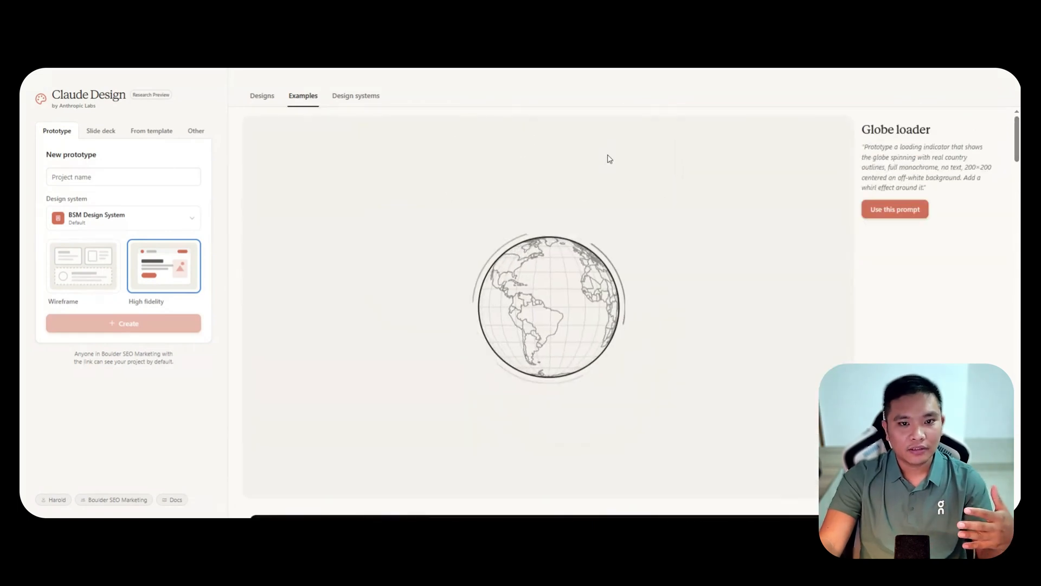
Open the setup form for a new design system, review its company, code, asset and notes fields, and leave it unfilled.
left_click(351, 100)
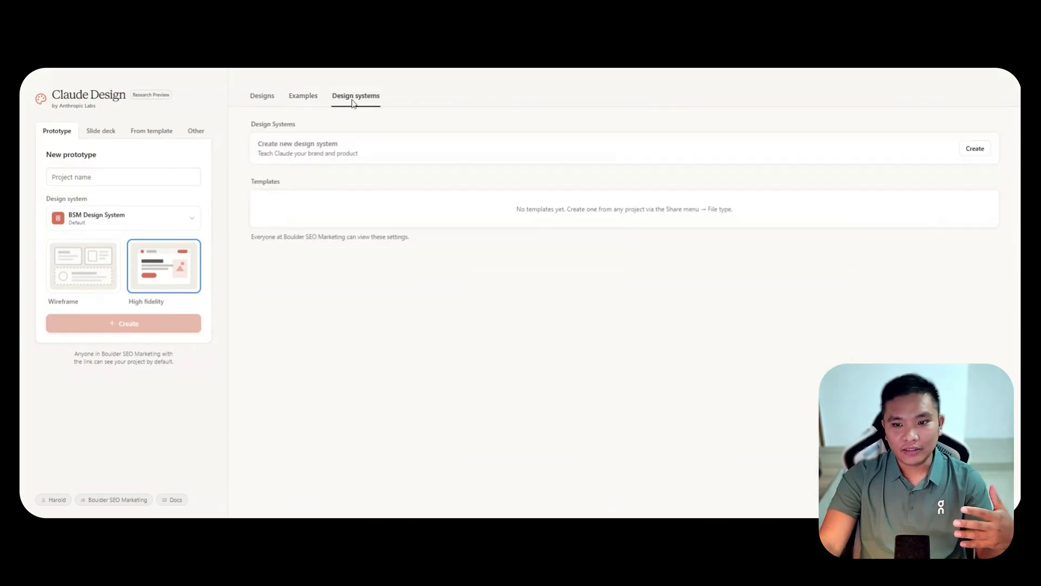
left_click(974, 149)
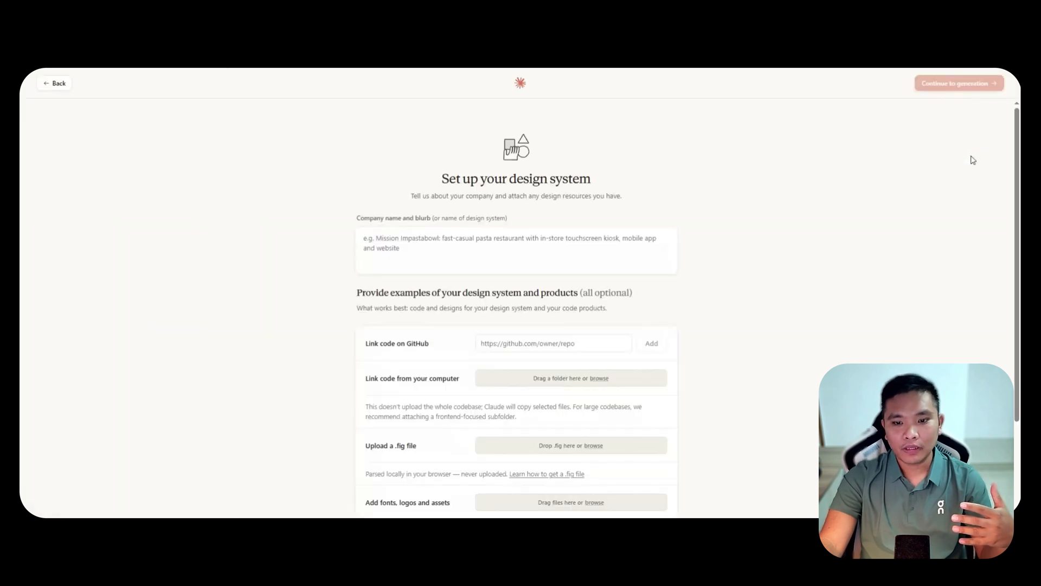
scroll(878, 211, "down", 2)
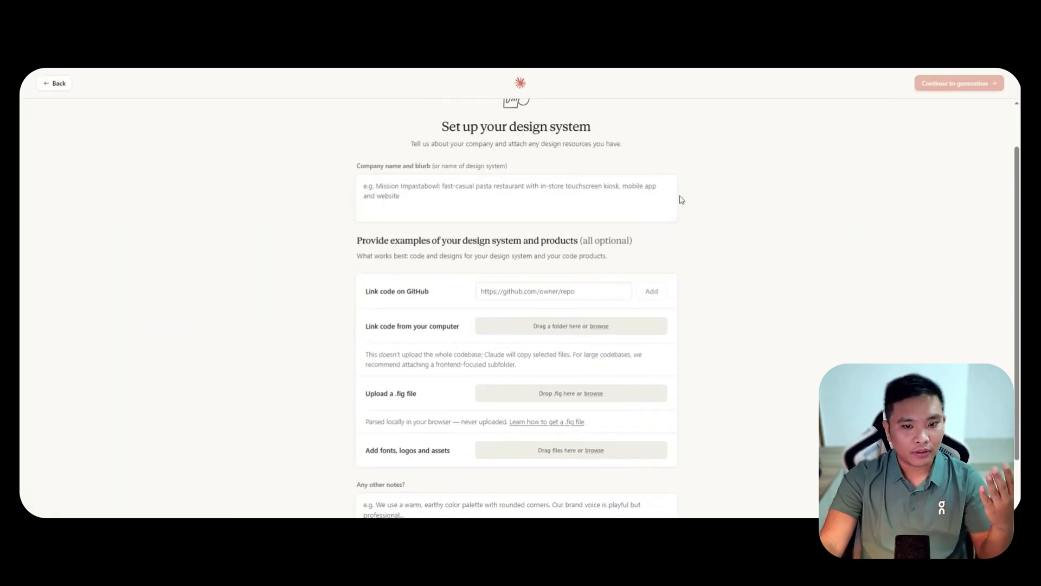
scroll(678, 201, "up", 2)
scroll(671, 224, "down", 4)
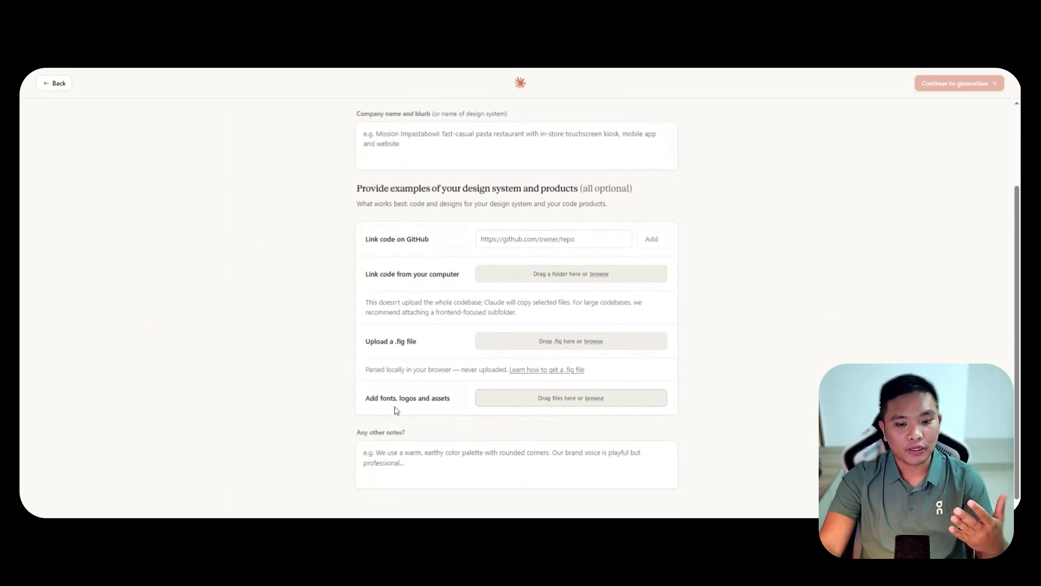
left_click_drag(371, 398, 400, 398)
left_click(425, 409)
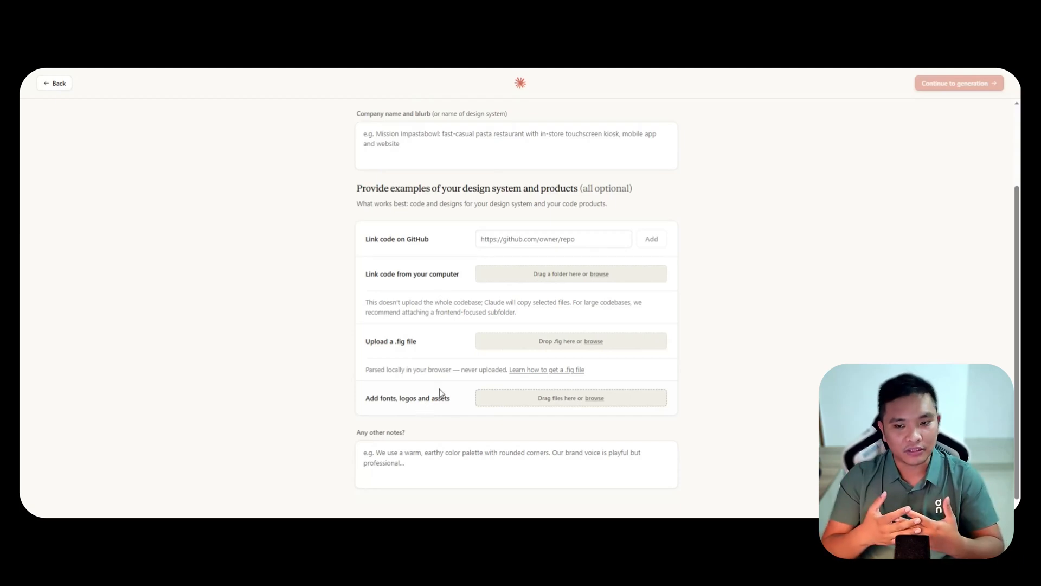
left_click(57, 85)
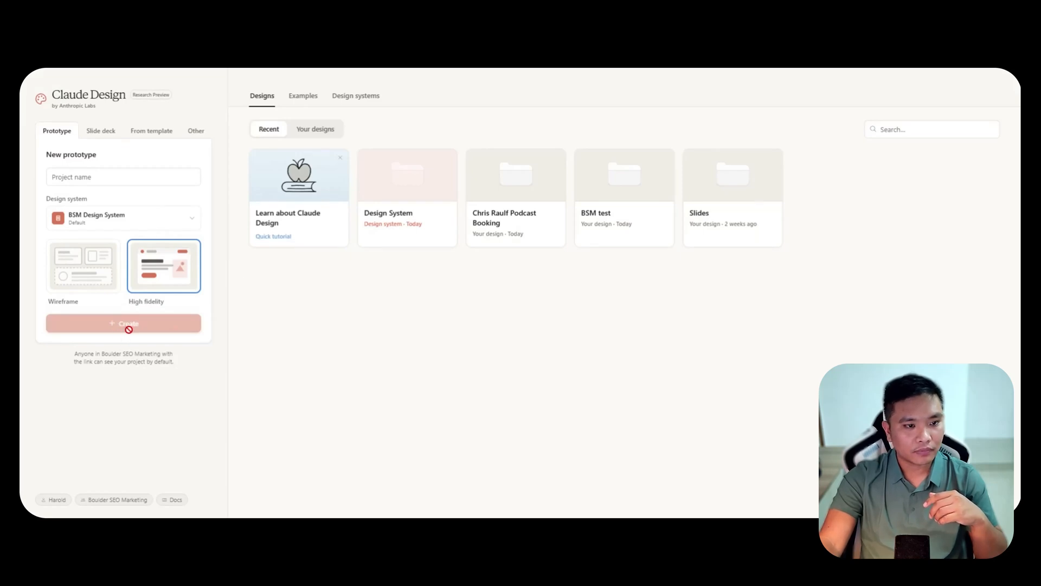
Create a high-fidelity prototype with the BSM Design System, naming the project with the podcaster's first name followed by "Podcast".
left_click(104, 176)
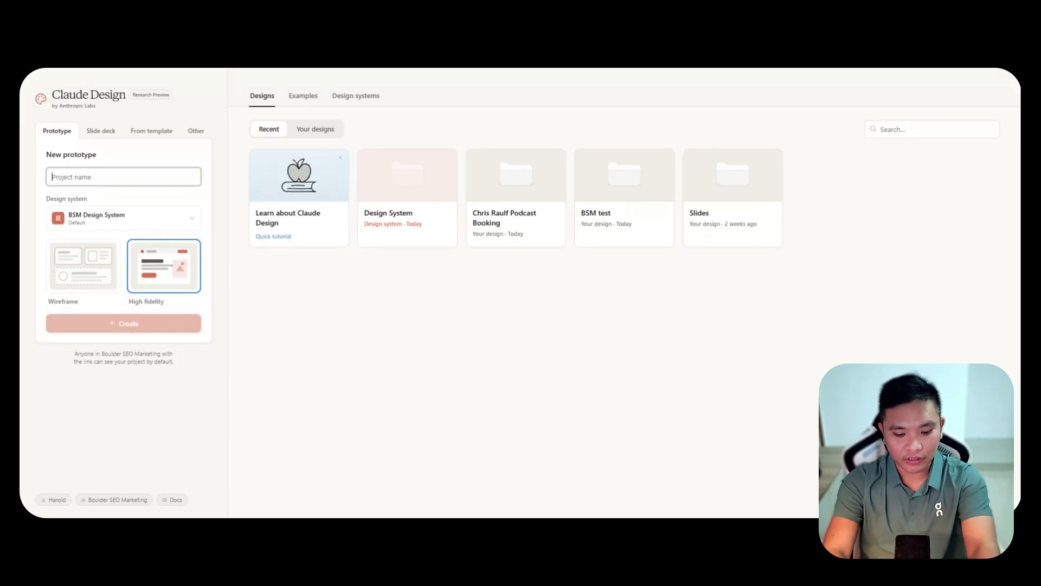
type("Chris Podcast")
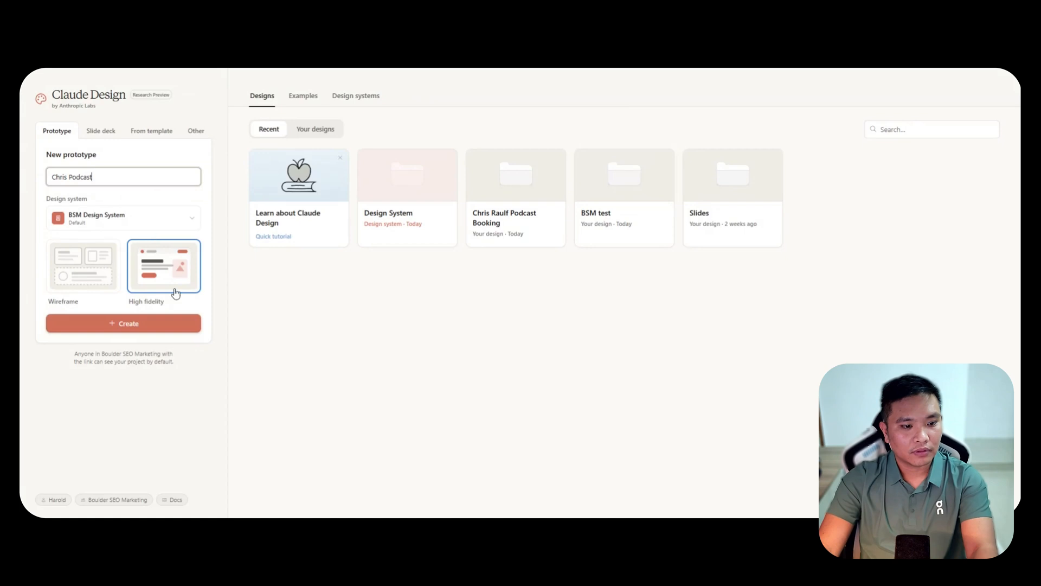
left_click(150, 322)
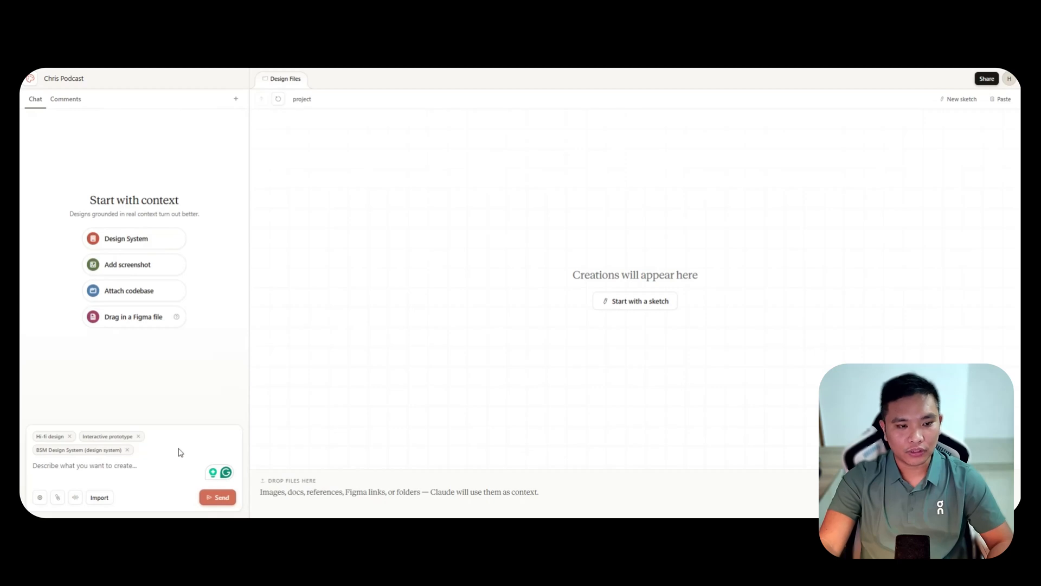
Attach the Frontend design skill to the project's prompt as additional context.
left_click(131, 239)
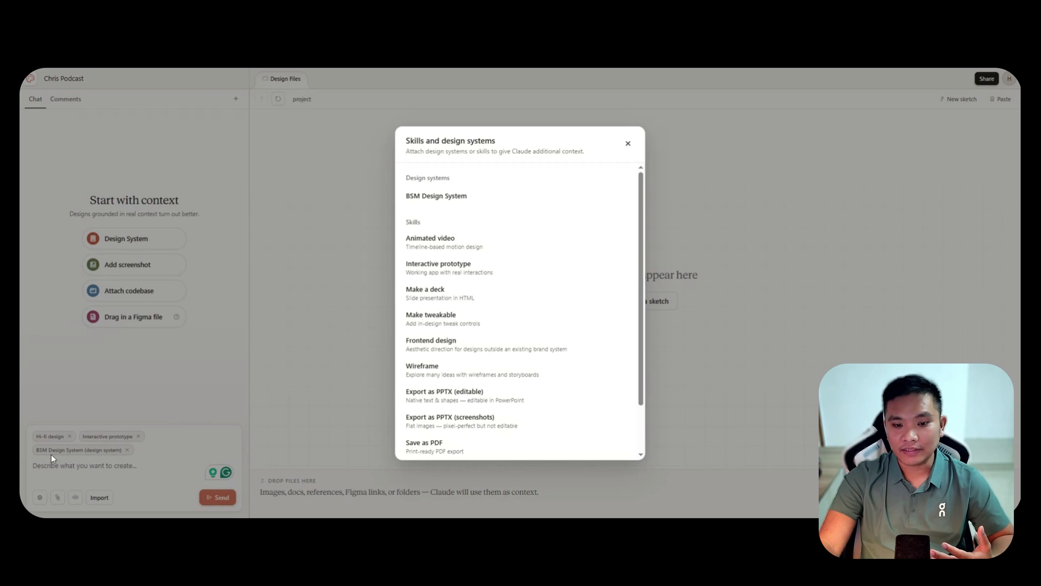
scroll(512, 277, "down", 2)
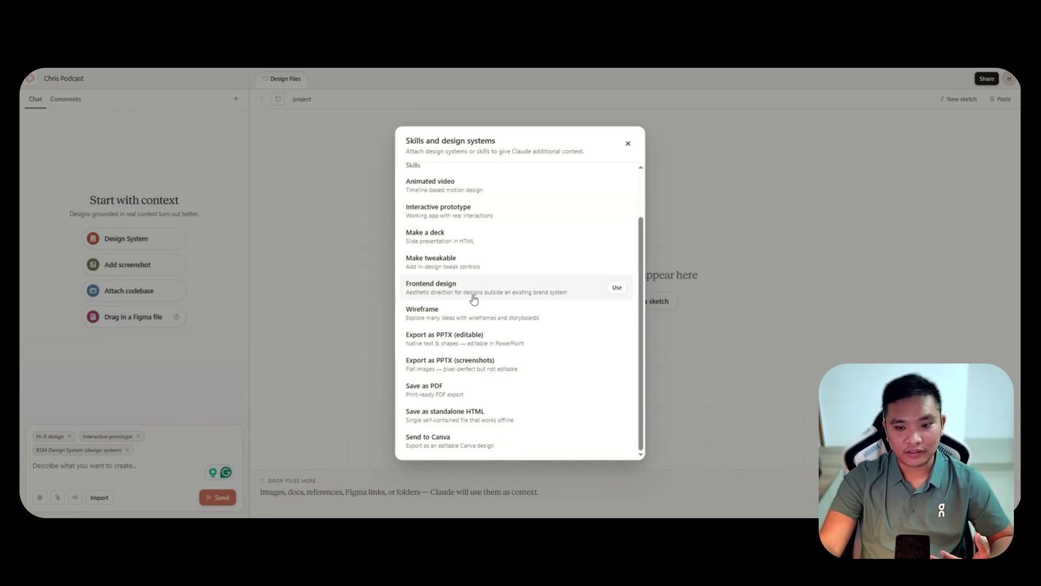
left_click(618, 288)
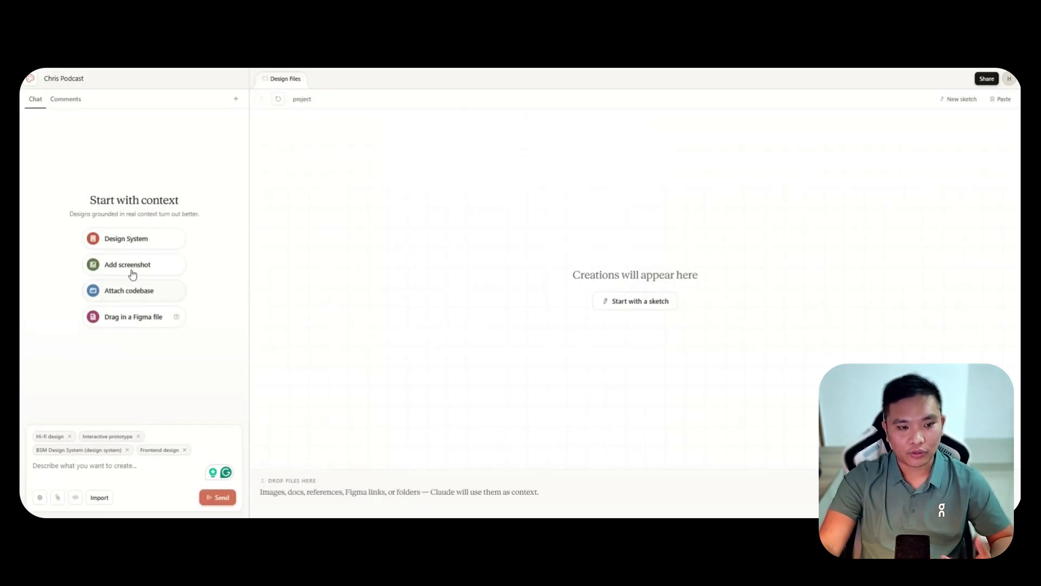
Review the available design systems and skills, including the export options, and close the list without adding another.
left_click(126, 239)
scroll(522, 249, "down", 2)
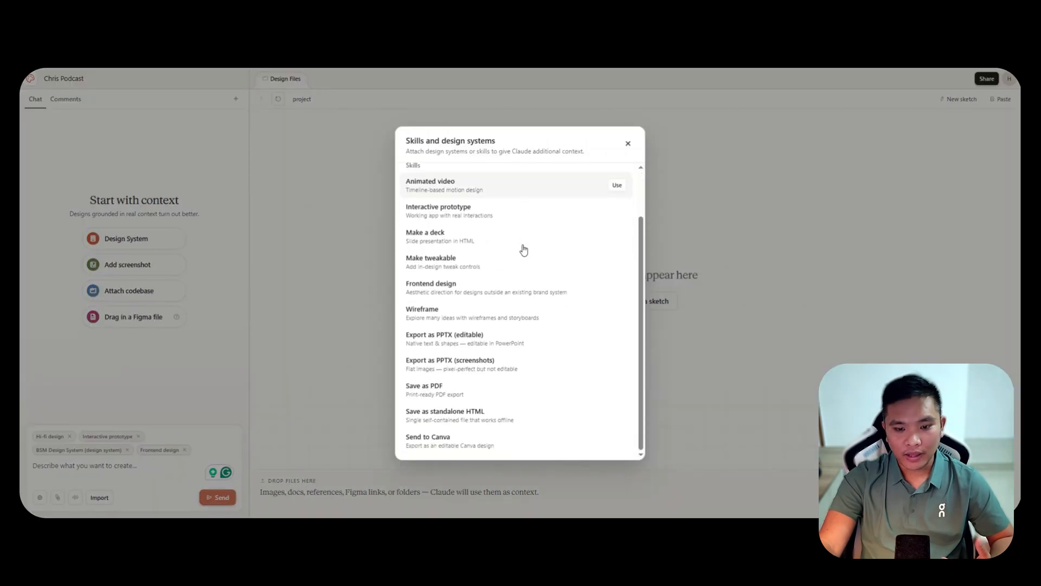
mouse_move(605, 421)
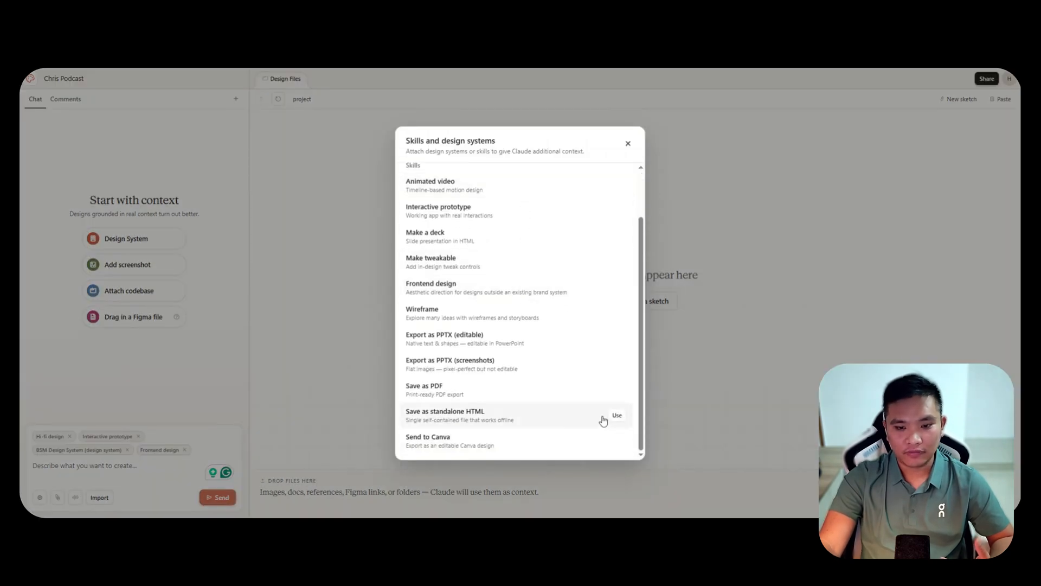
scroll(618, 422, "up", 2)
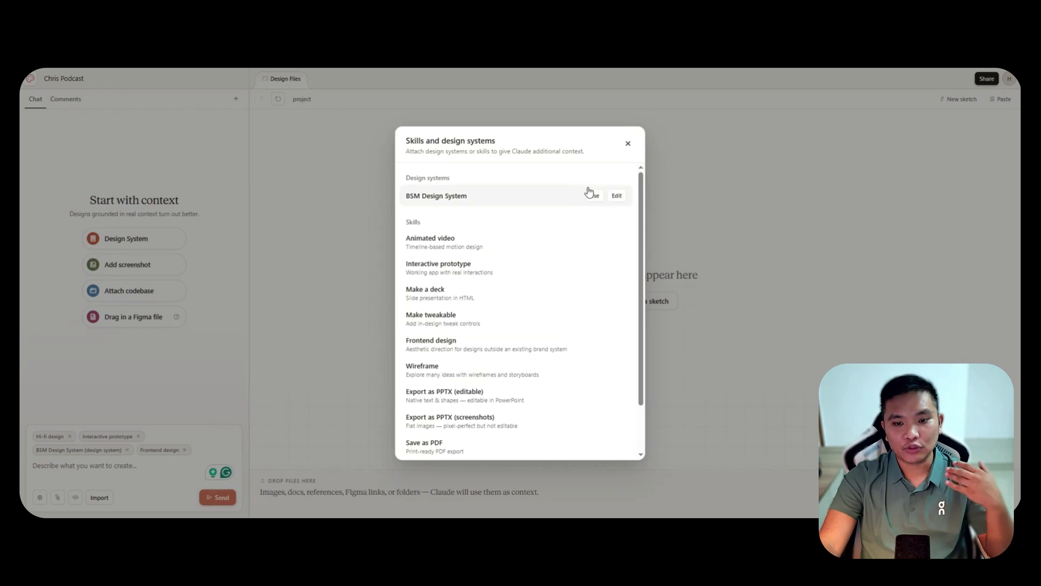
scroll(592, 249, "down", 2)
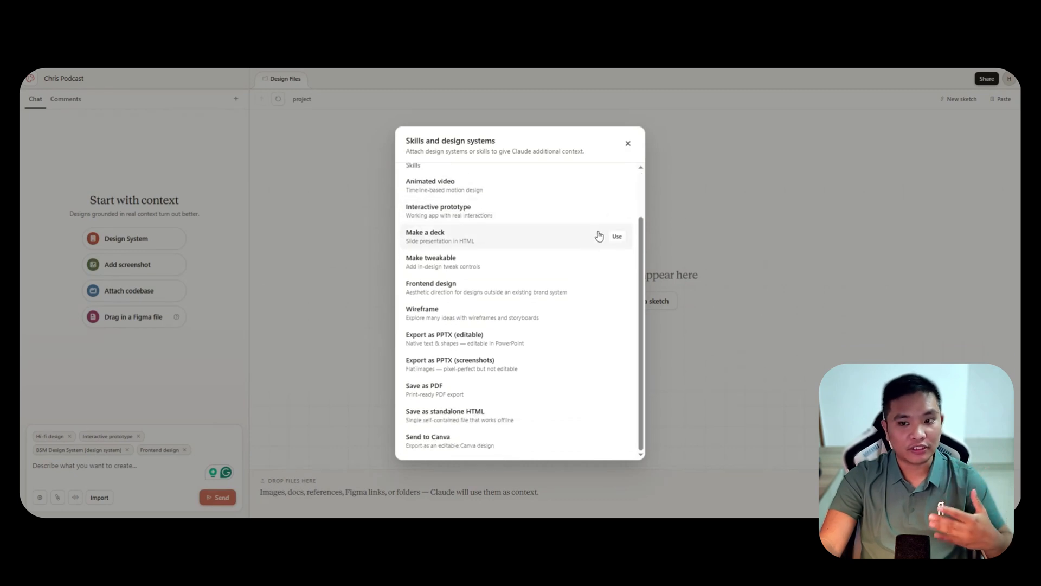
left_click(628, 144)
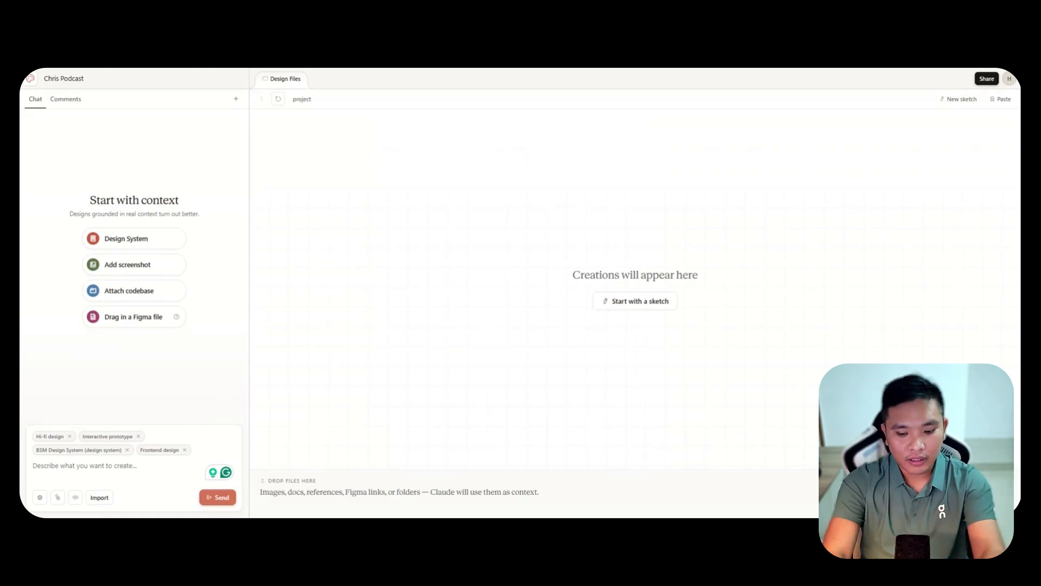
type("I w")
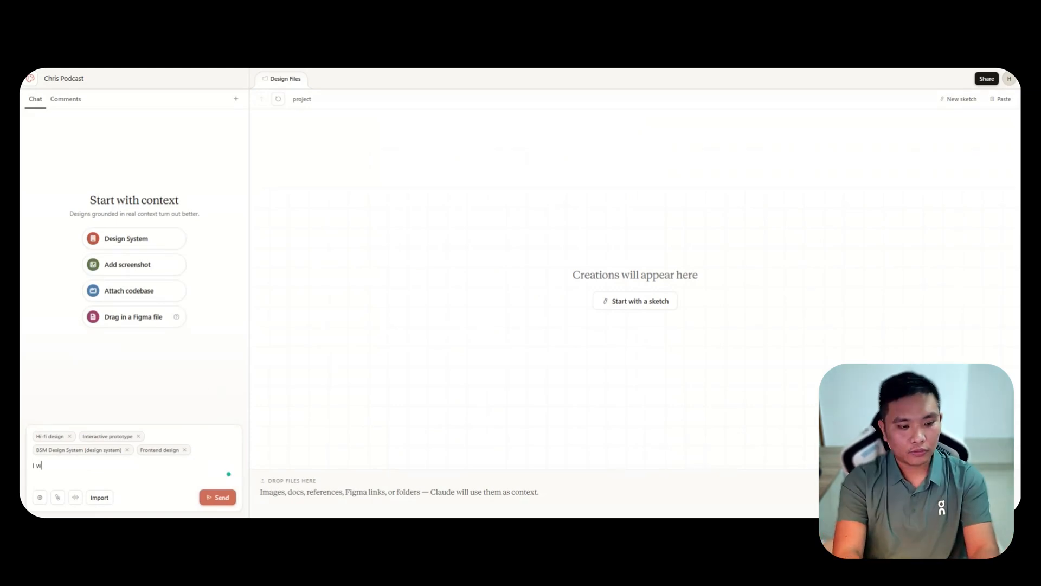
type("ant to build an app")
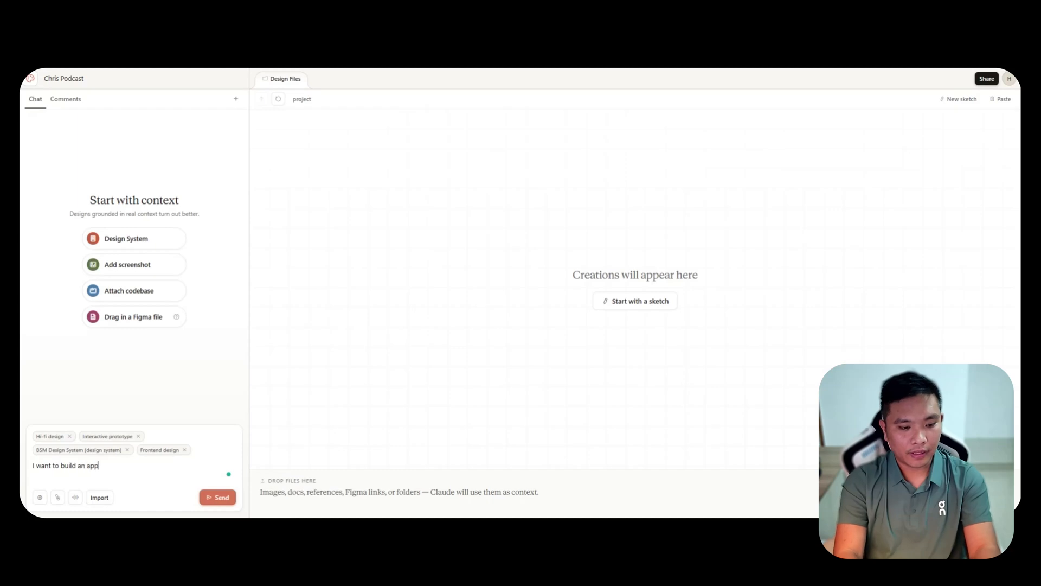
type(", t")
type("here")
Send a prompt requesting an app where people can view the podcaster's episodes, past guests and a form to apply as a guest speaker.
key("ctrl+a")
type("H")
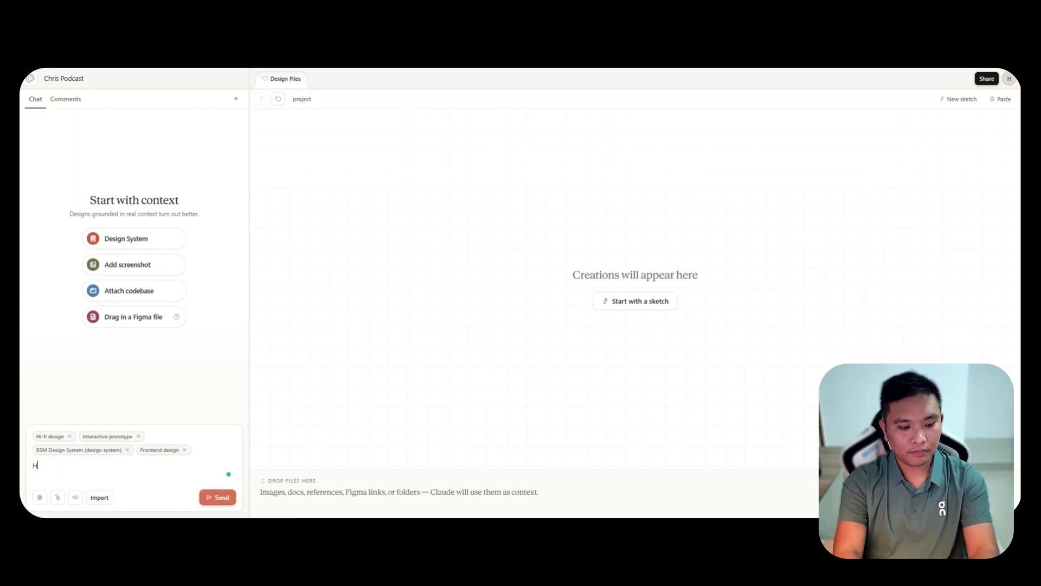
type("elp me build an app,")
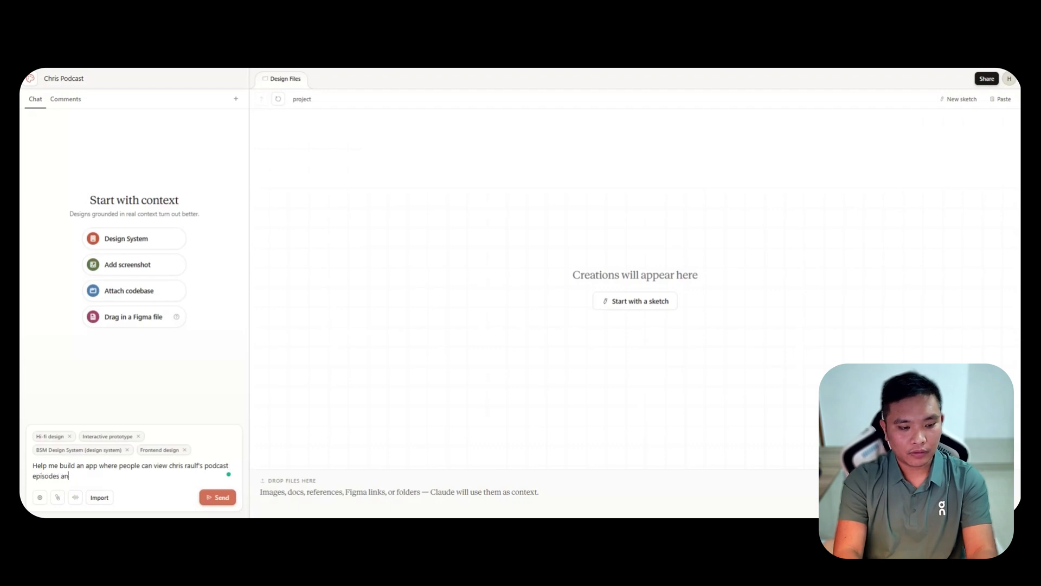
type(", past g ue")
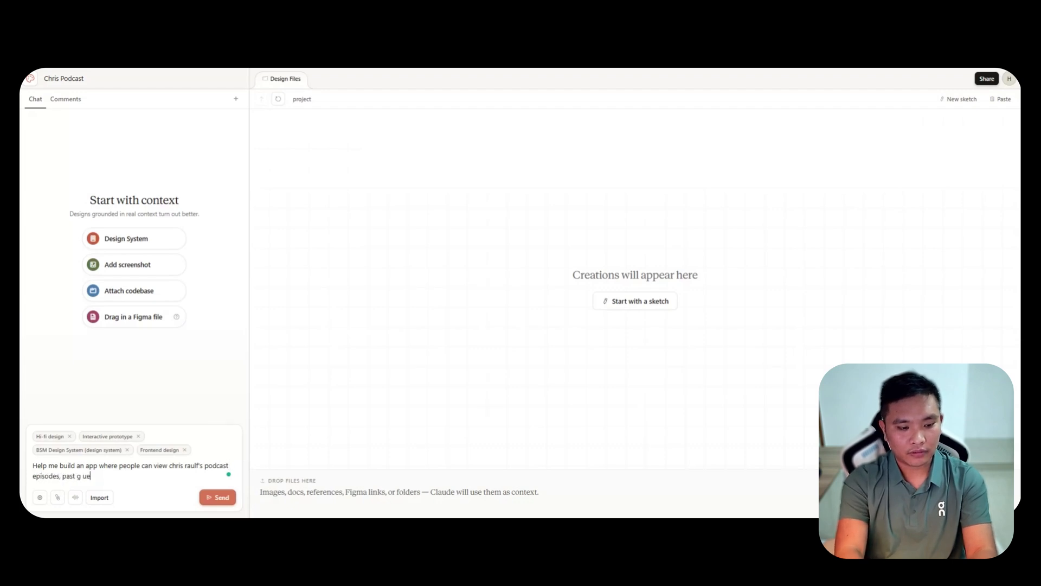
key("BackSpace")
key("BackSpace")
key("BackSpace")
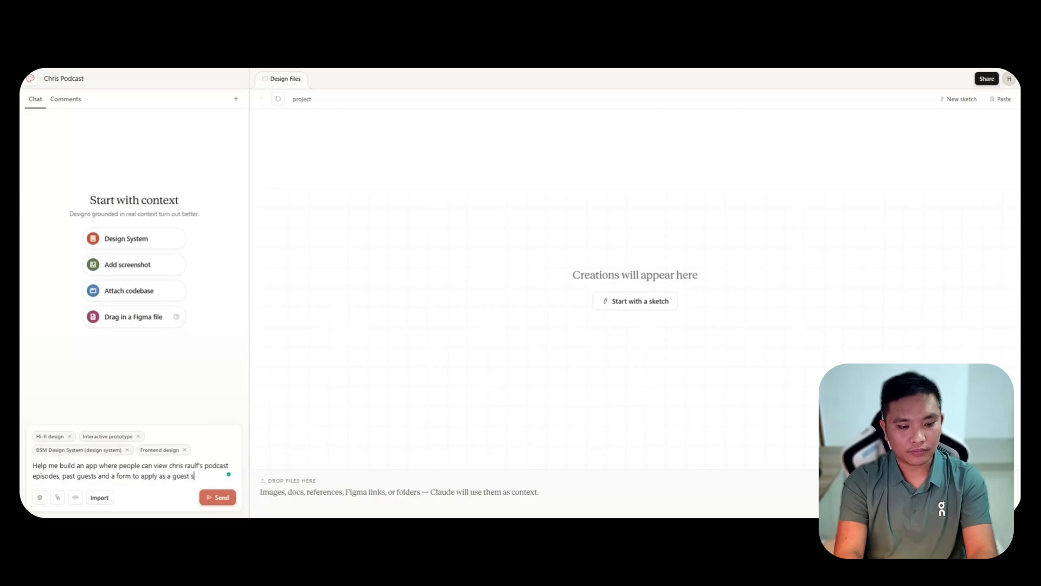
type("eaker")
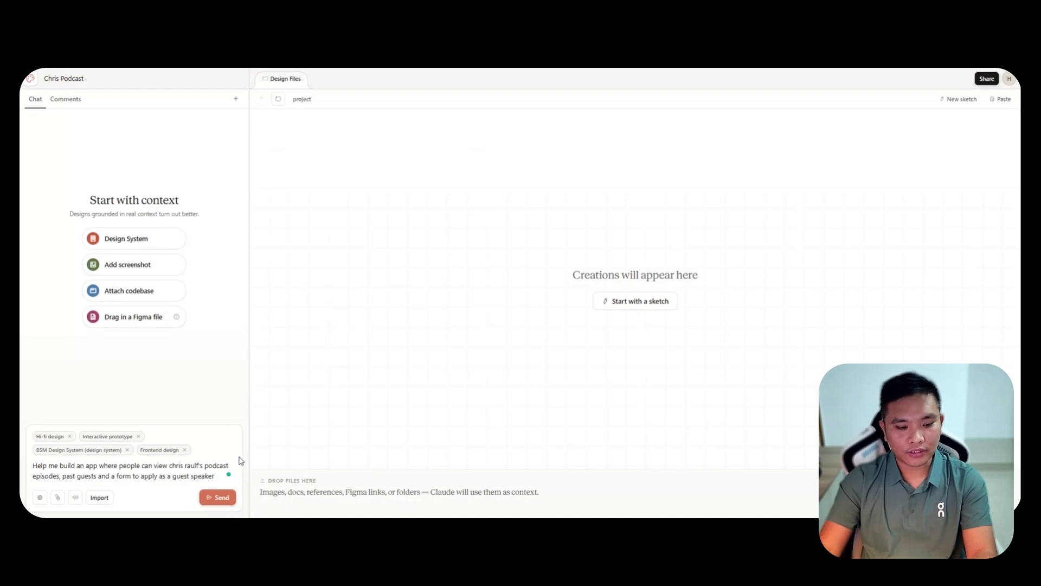
left_click(227, 499)
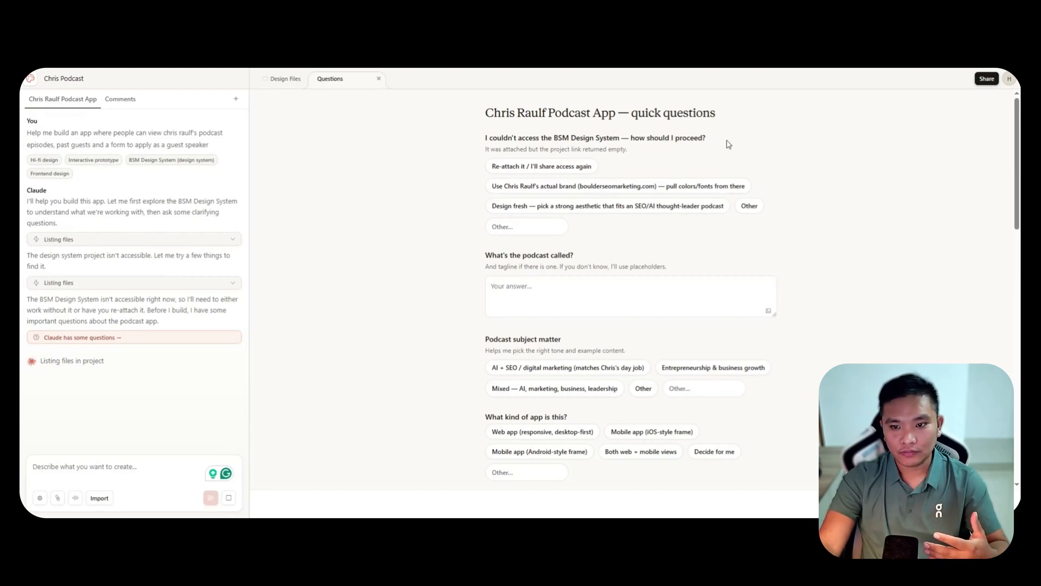
Answer that the podcaster's actual brand (boulderseomarketing.com) supplies colors and fonts, and name the podcast "The AI SEO Insighter Podcast".
left_click(543, 186)
type("T")
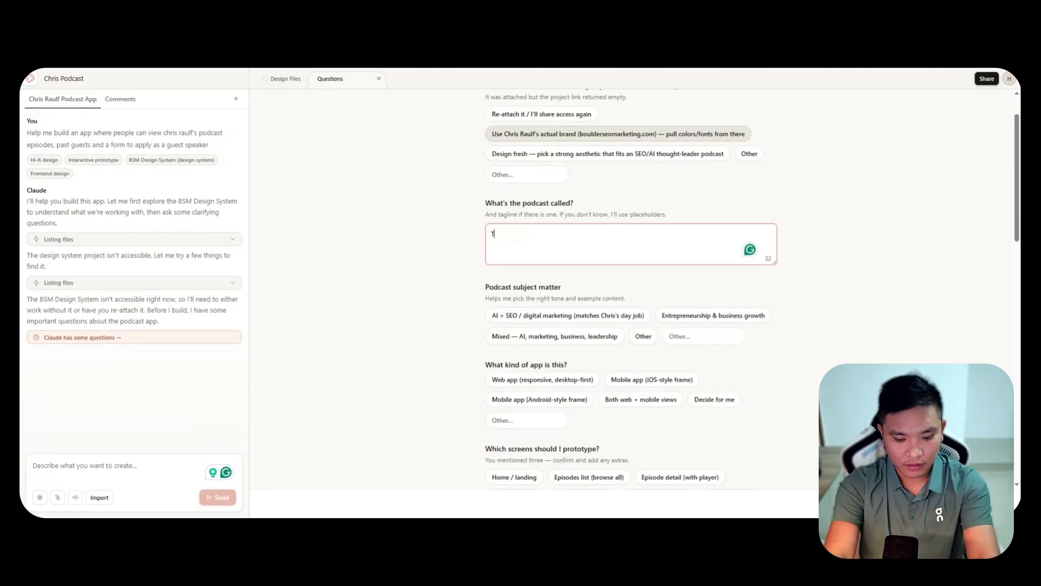
type("he AI SEO")
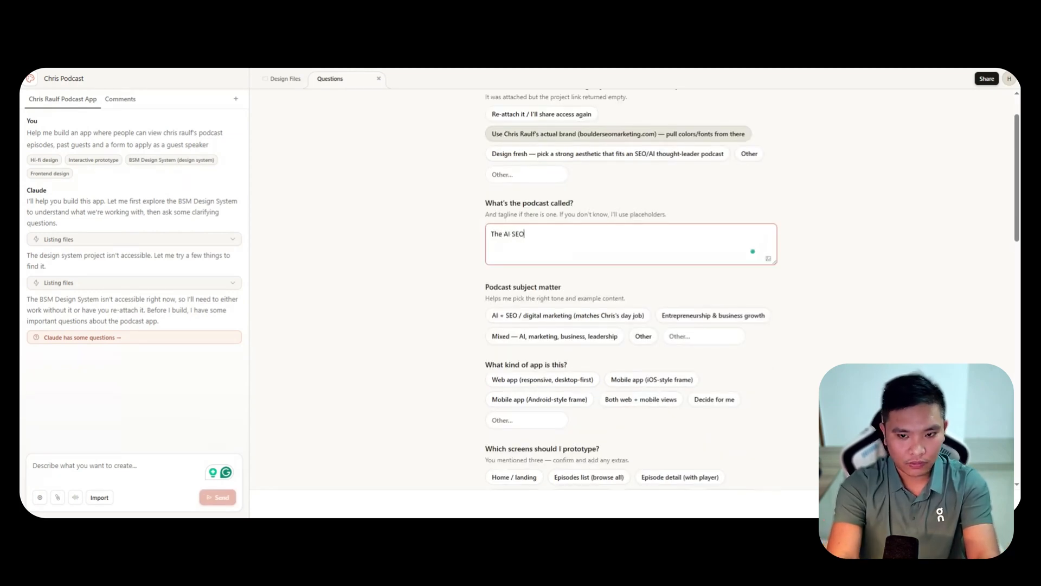
type(" i")
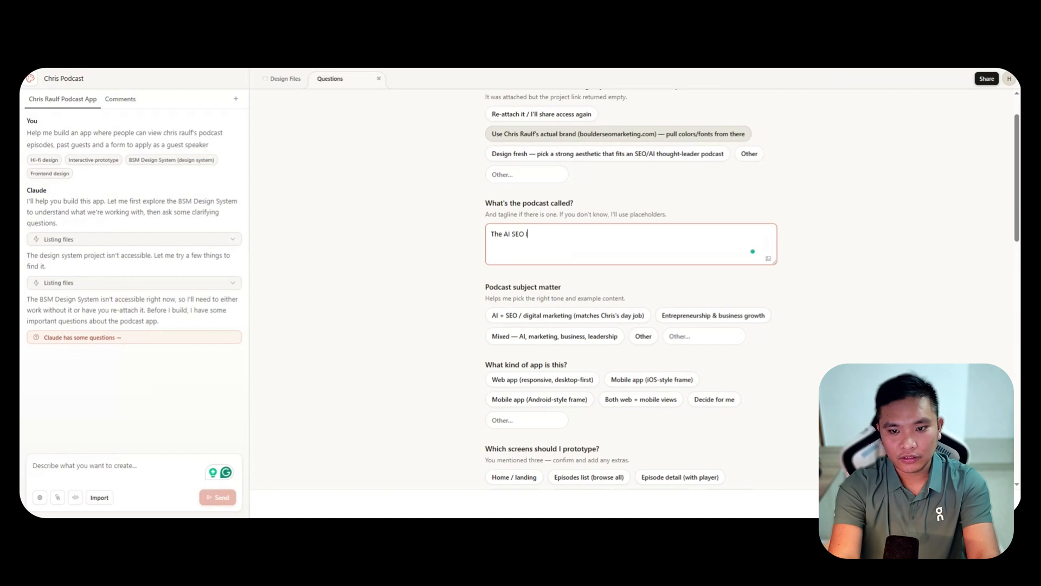
type("Insights")
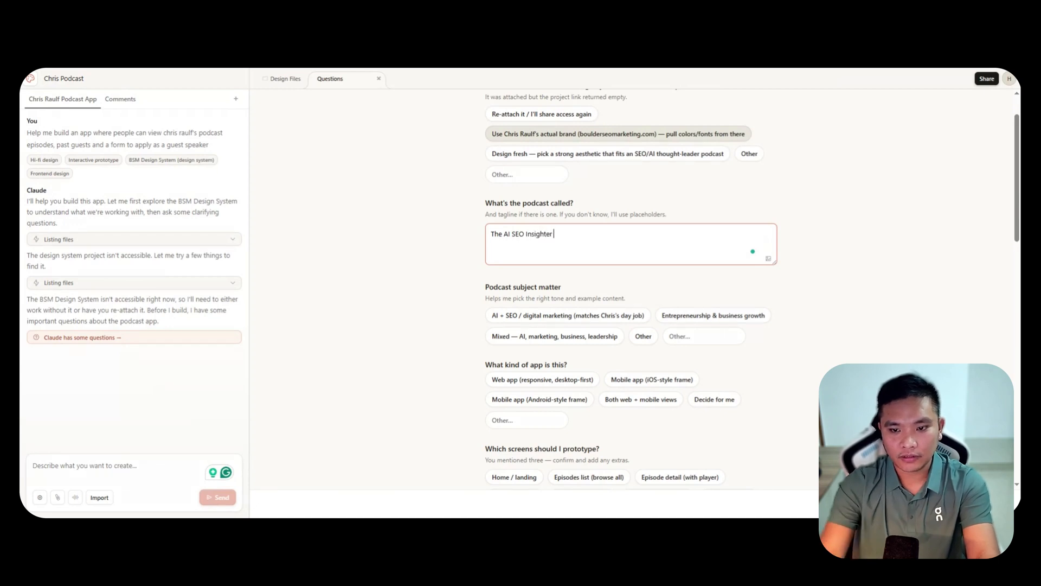
type("r Podcast")
left_click(846, 298)
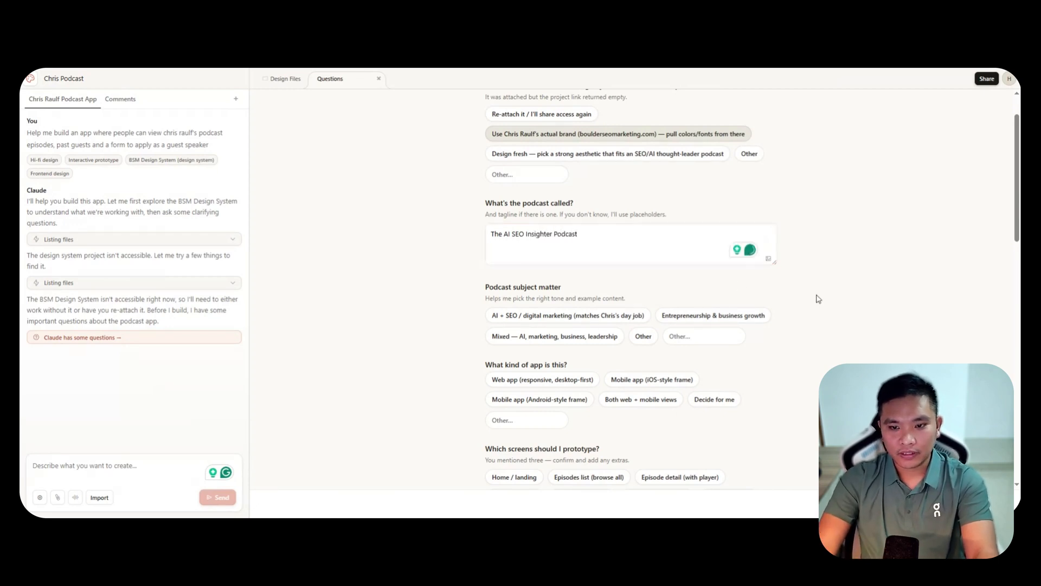
Choose AI + SEO / digital marketing as the podcast subject matter and Mobile app (iOS-style frame) as the app type.
scroll(816, 297, "down", 2)
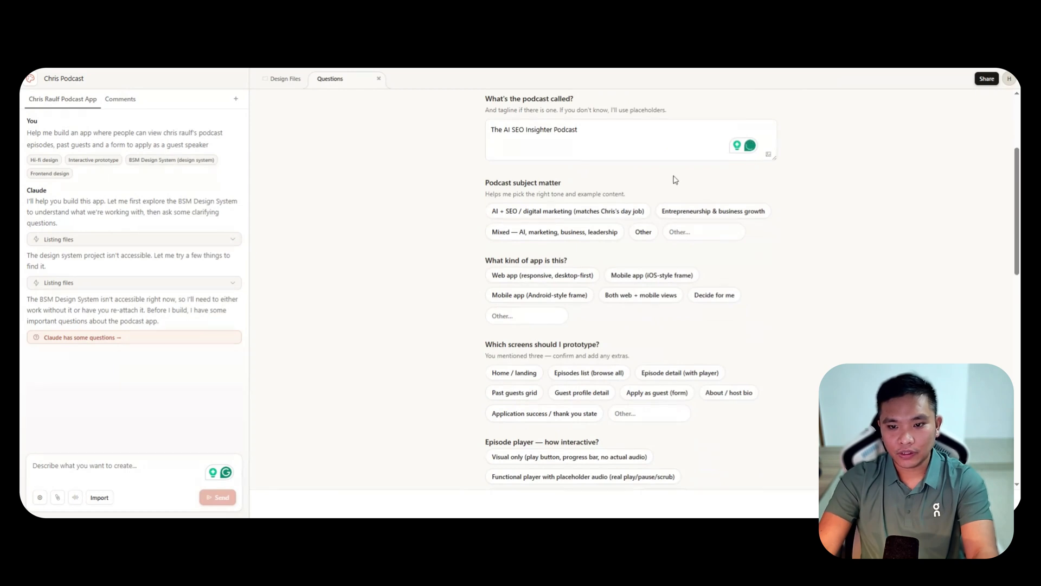
left_click(536, 233)
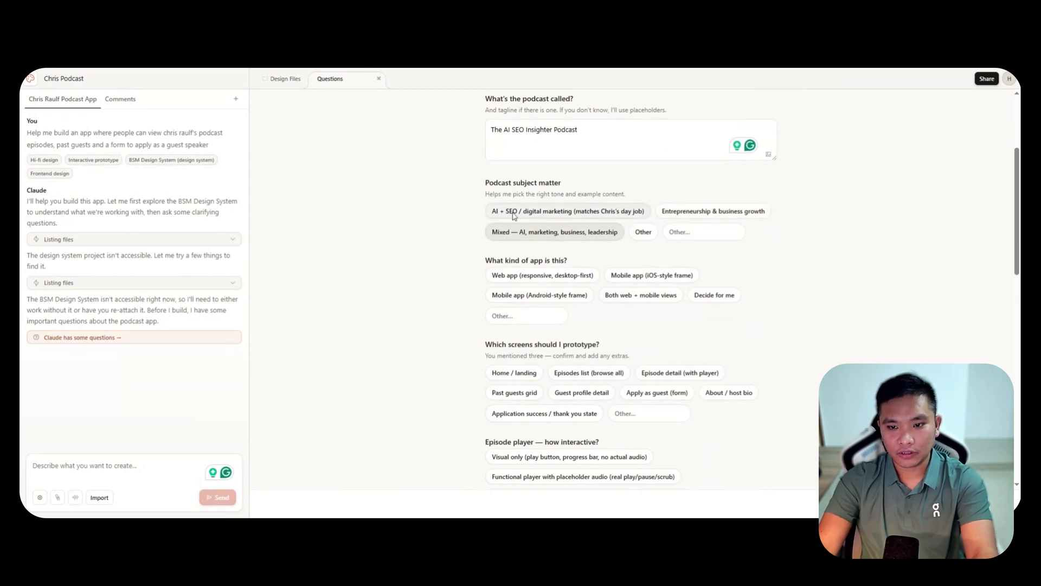
left_click(552, 213)
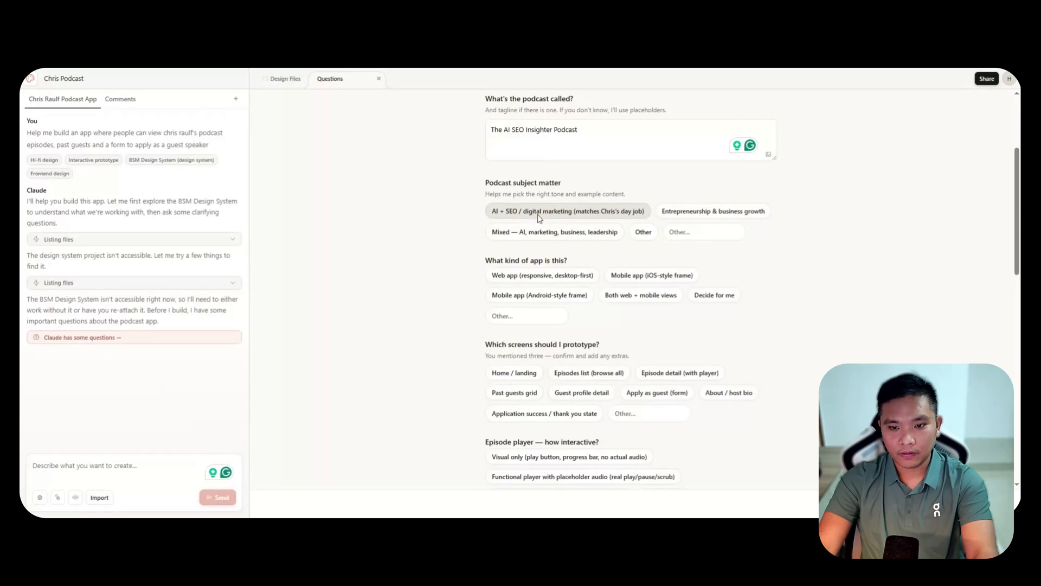
scroll(727, 261, "down", 1)
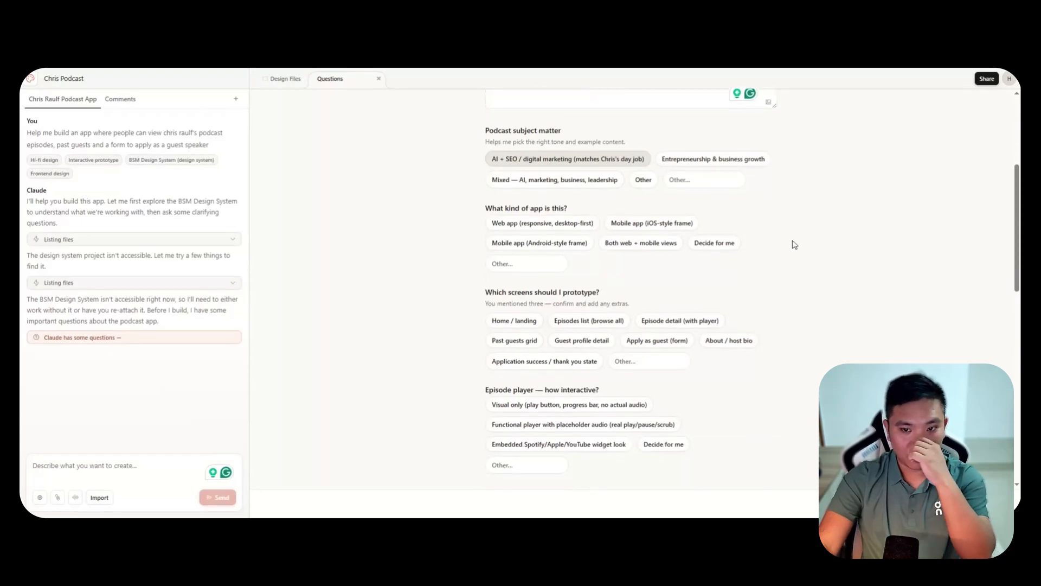
left_click(667, 223)
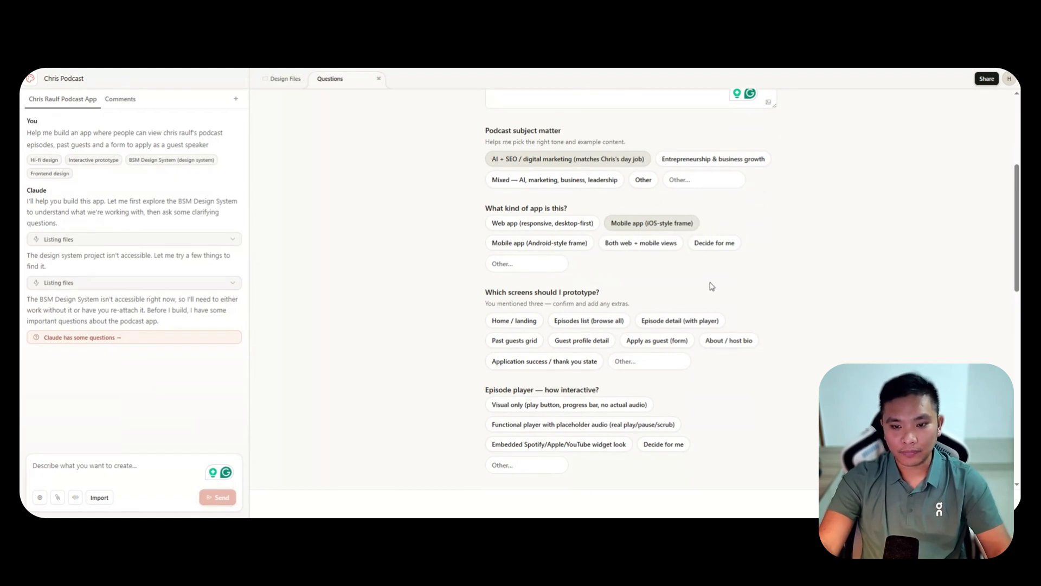
Select all eight suggested screens to prototype, from Home / landing through Application success / thank you state.
scroll(738, 283, "down", 1)
left_click(514, 268)
left_click(589, 267)
left_click(680, 268)
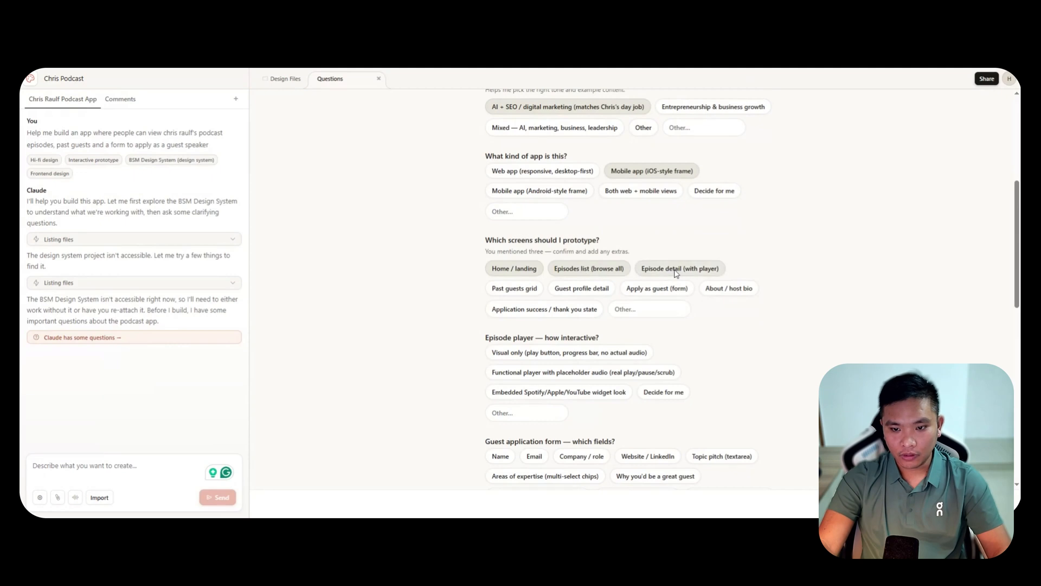
left_click(514, 288)
Set the episode player's interactivity to Decide for me and include Name, Email and Company / role in the guest application form.
scroll(818, 320, "down", 2)
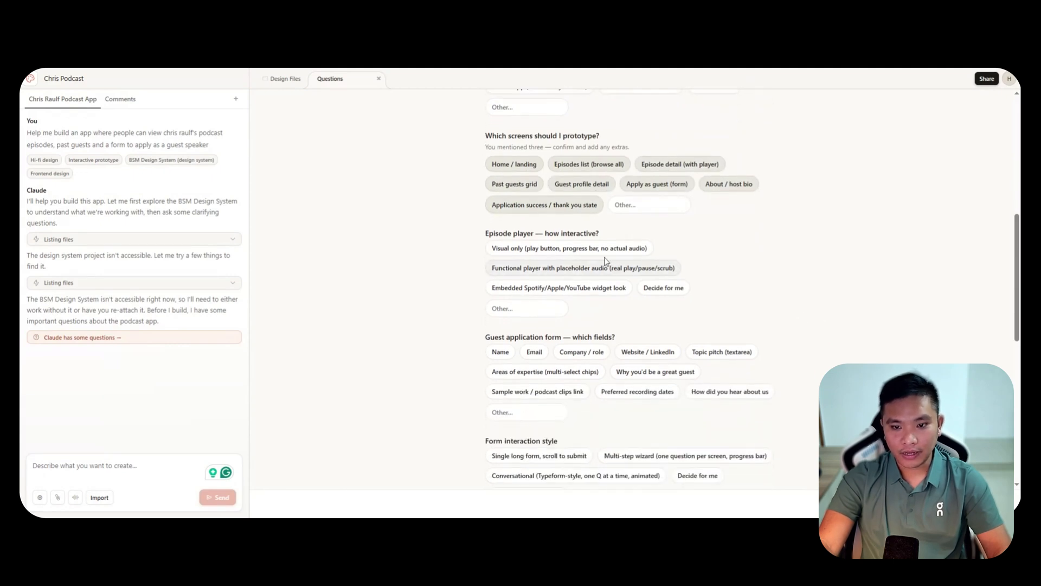
left_click(664, 291)
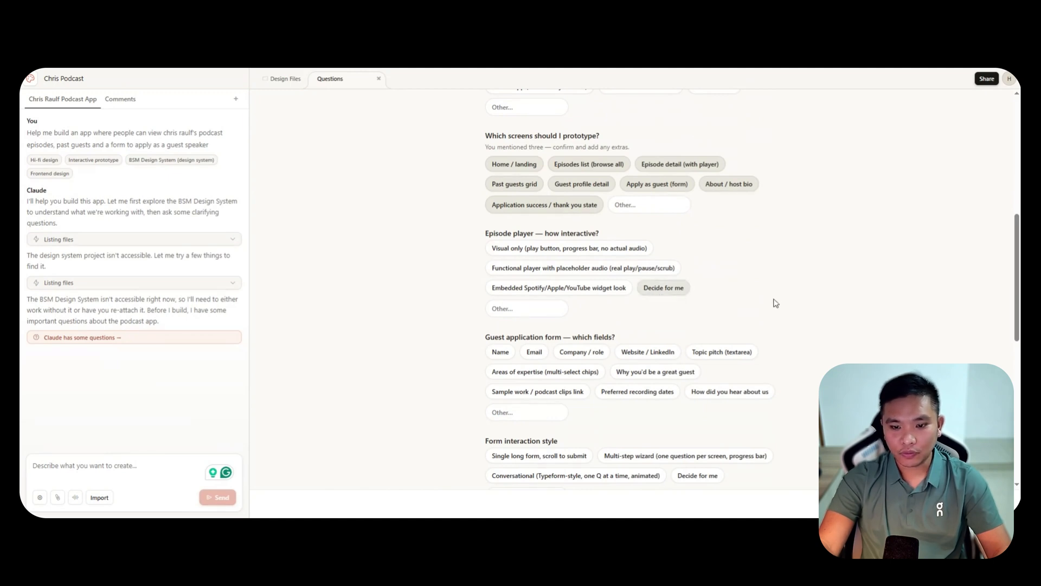
scroll(771, 303, "down", 1)
scroll(772, 304, "down", 1)
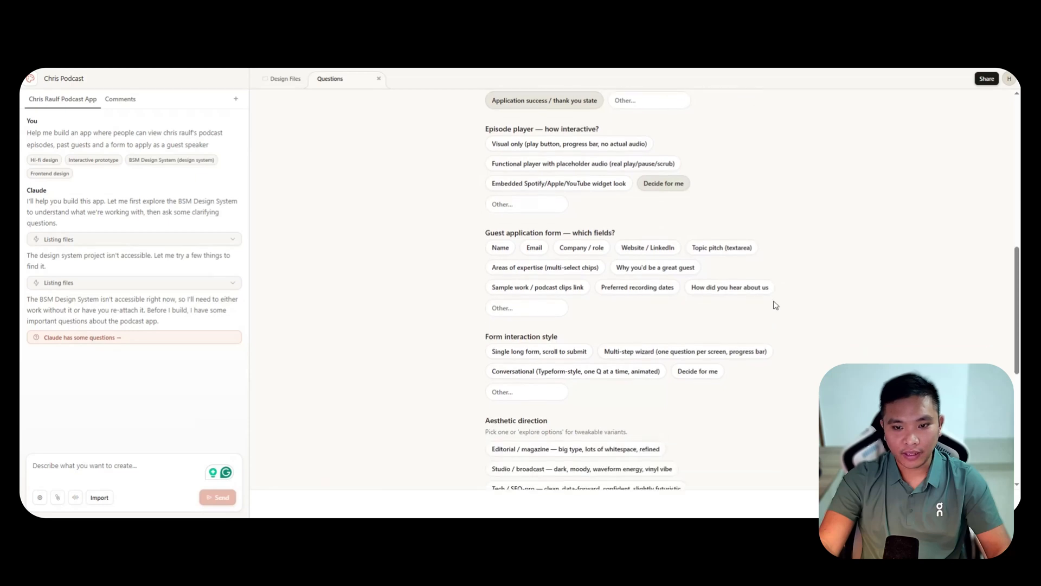
left_click(512, 251)
left_click(533, 249)
left_click(569, 253)
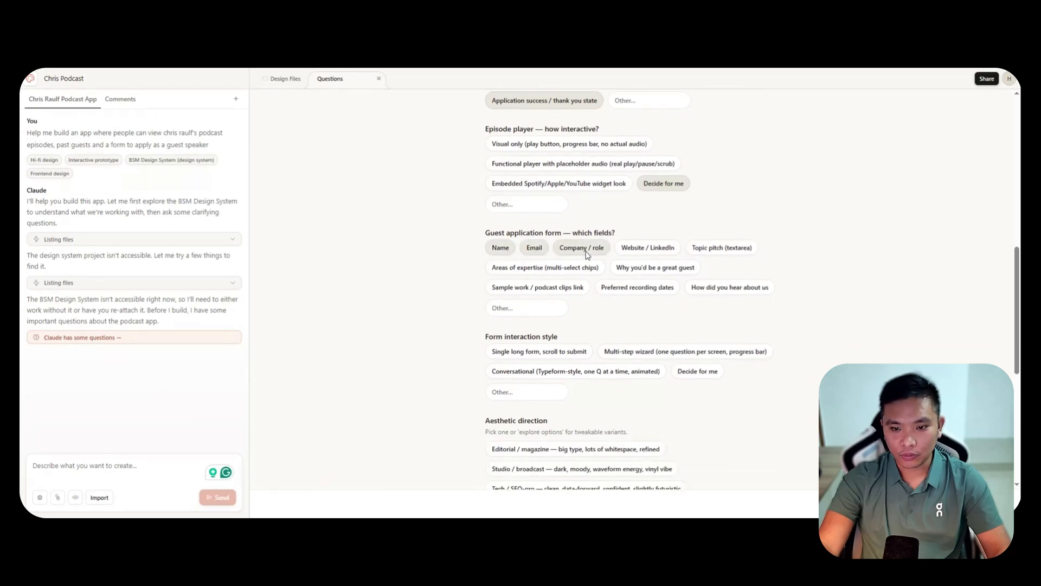
Set the form interaction style to Decide for me and the aesthetic direction to Tech / SEO-pro.
scroll(821, 312, "down", 2)
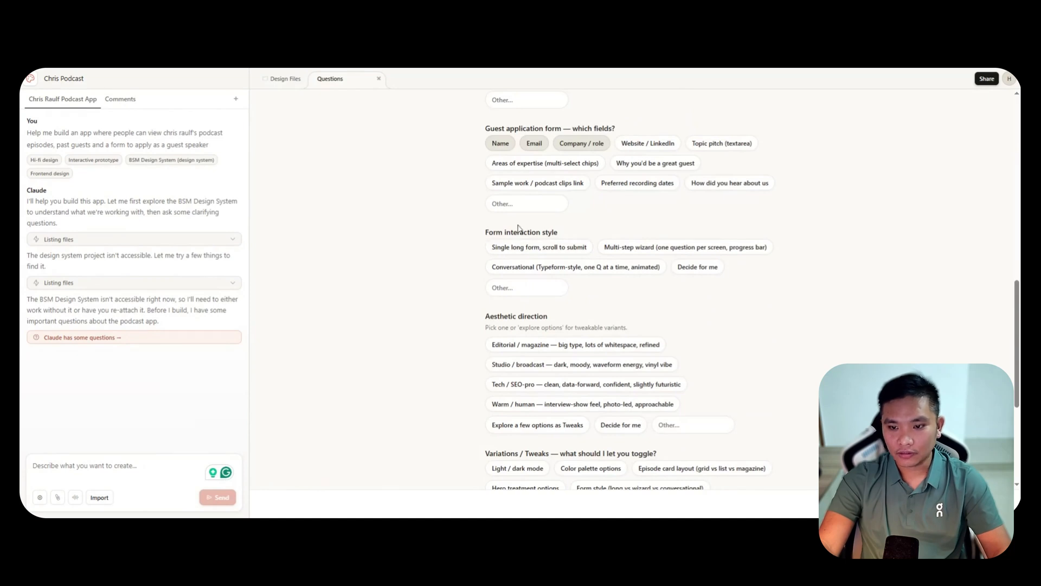
left_click(699, 267)
scroll(844, 313, "down", 2)
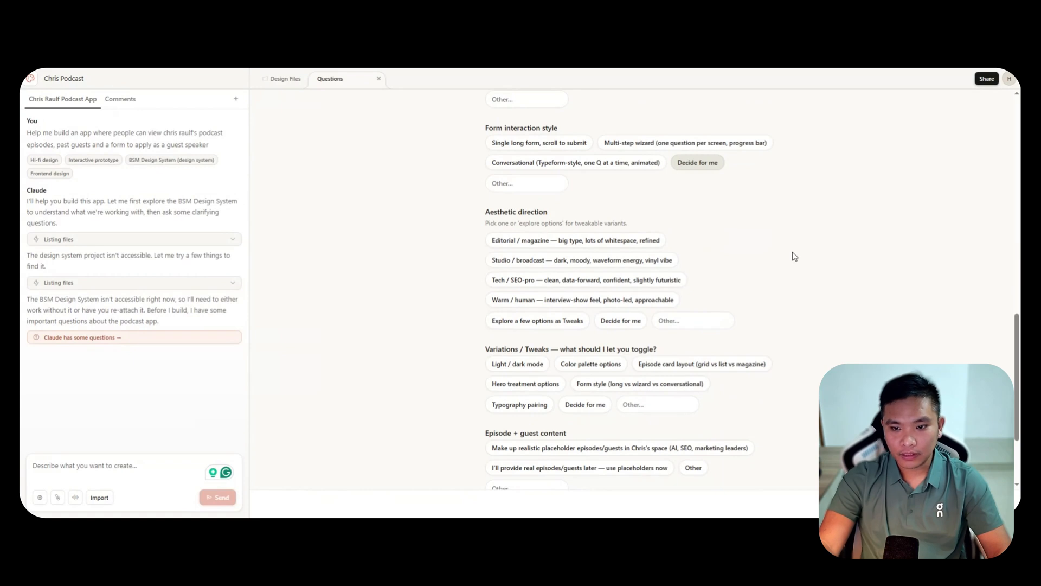
left_click(553, 281)
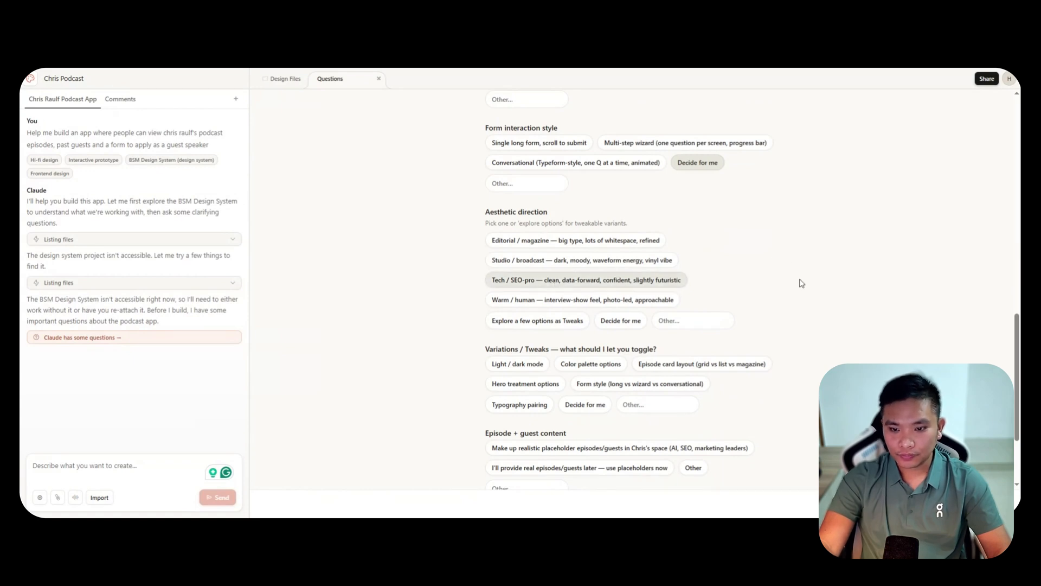
Choose light / dark mode, color palette options, episode card layout and hero treatment options as the variations to toggle.
scroll(797, 279, "down", 1)
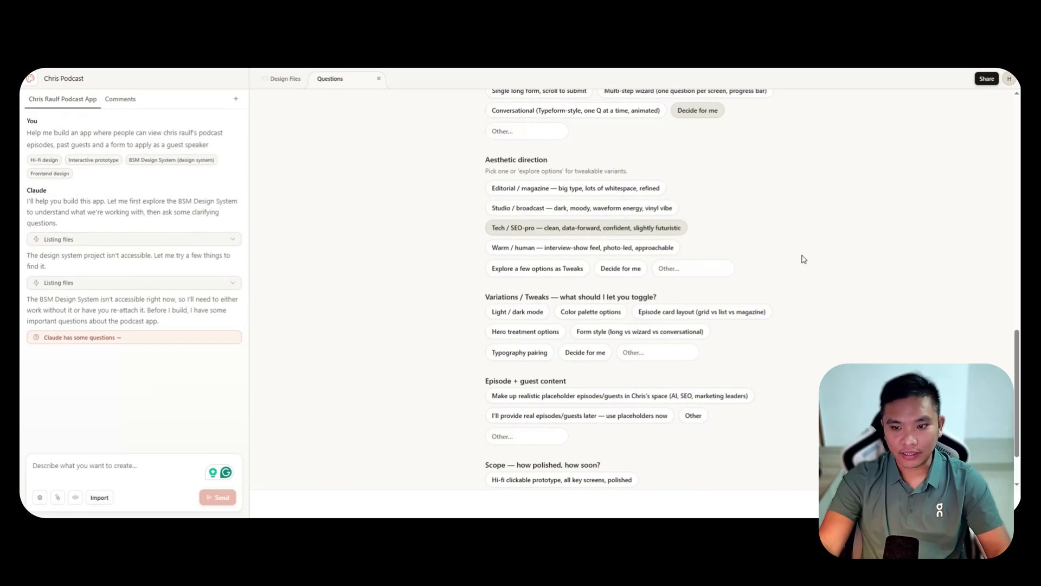
scroll(794, 251, "down", 1)
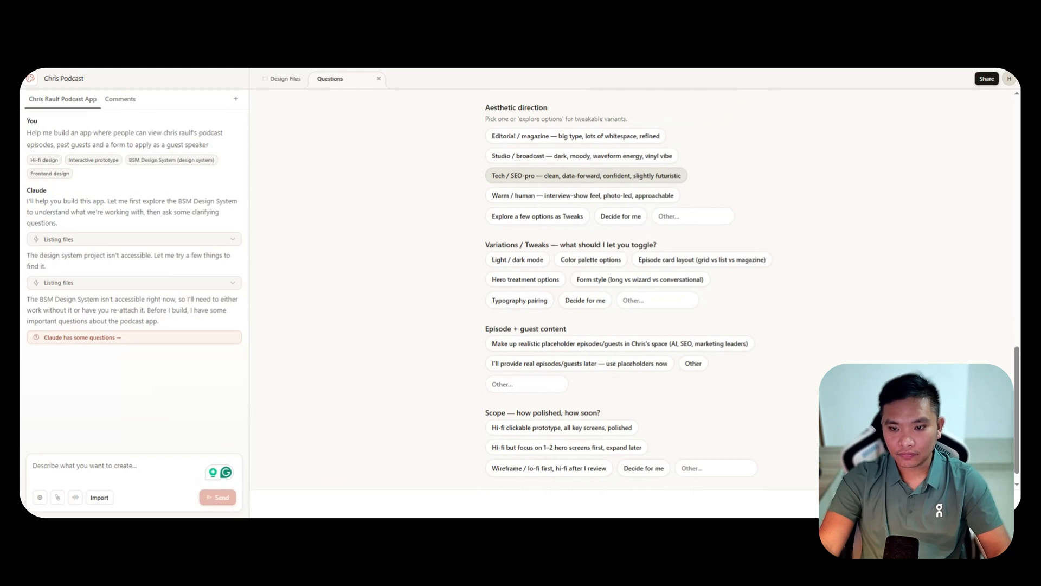
left_click(529, 264)
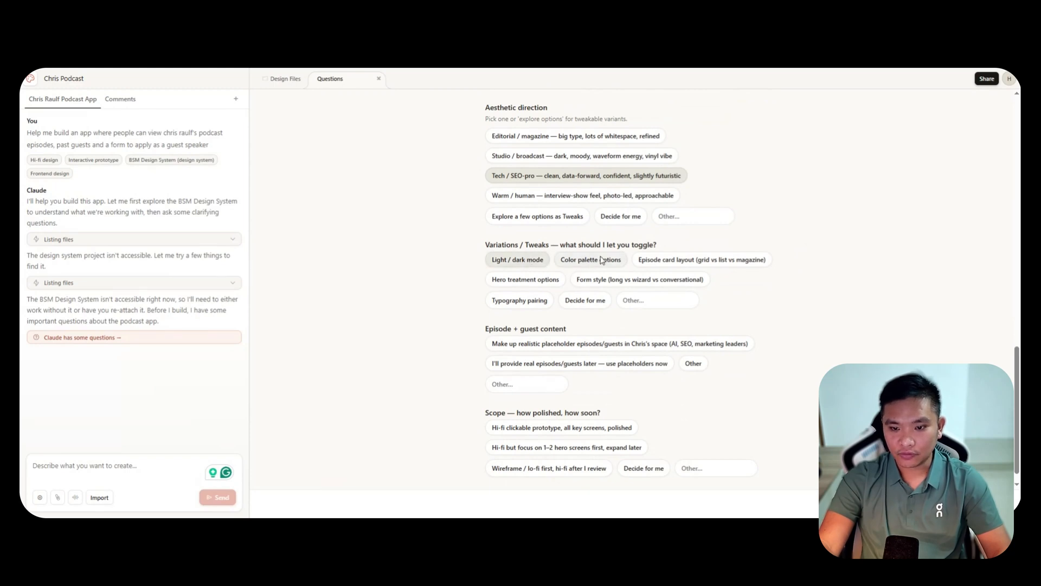
left_click(584, 297)
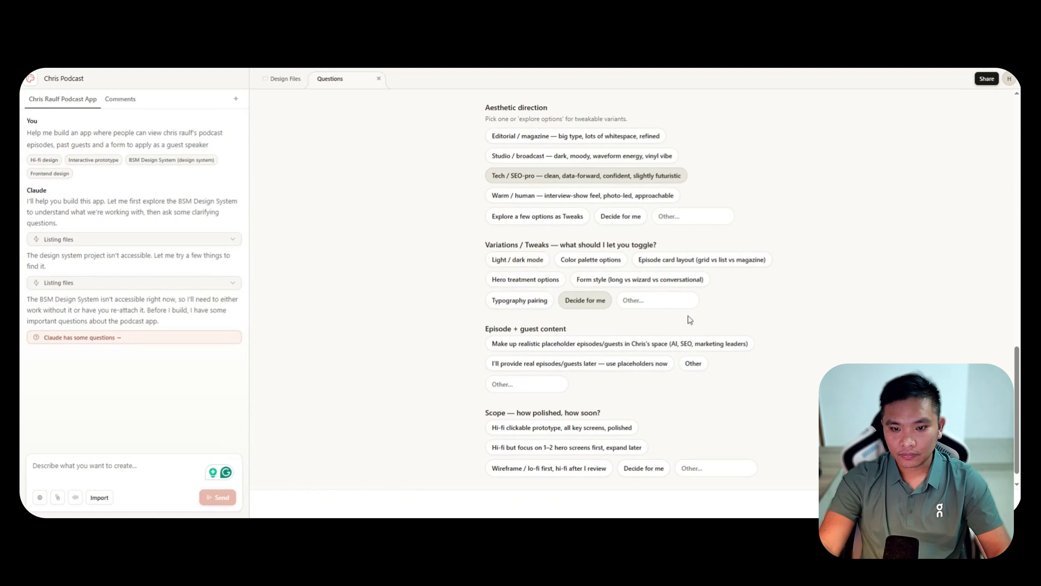
scroll(807, 309, "down", 1)
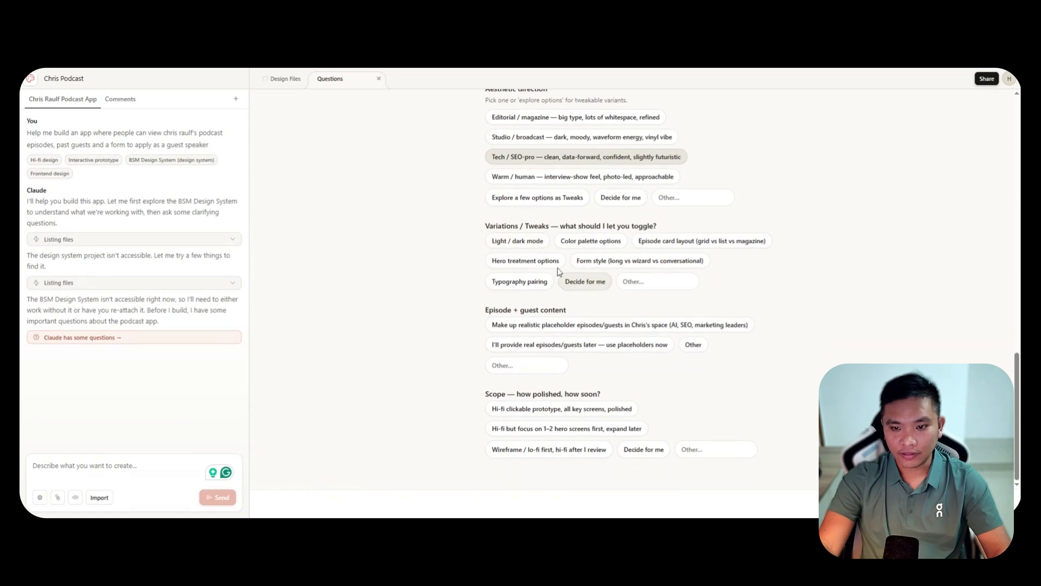
left_click(524, 242)
left_click(582, 247)
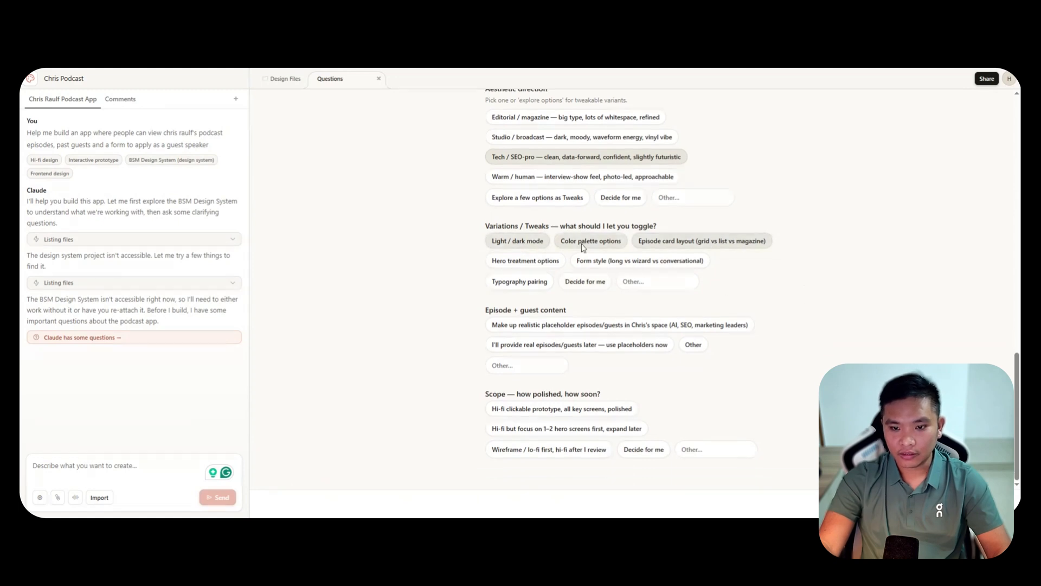
left_click(537, 265)
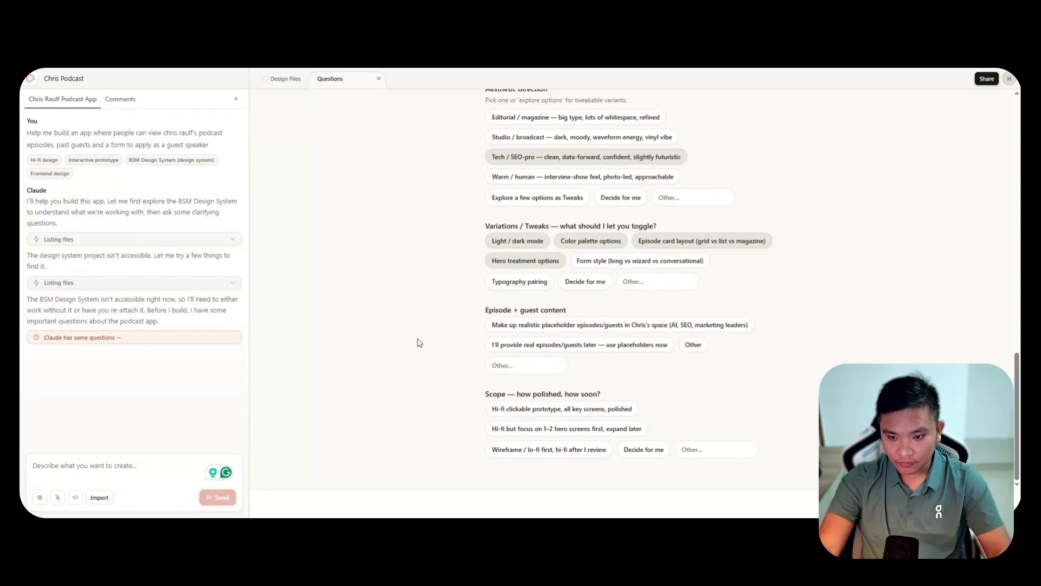
Request realistic placeholder episodes and guests in the podcaster's space, and set the scope to Decide for me.
left_click(581, 325)
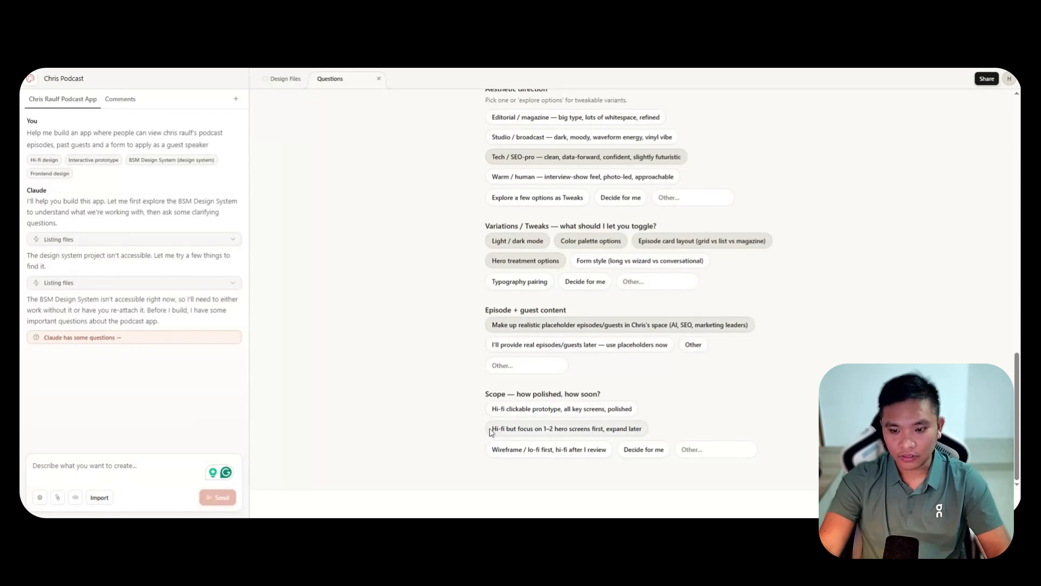
left_click(648, 450)
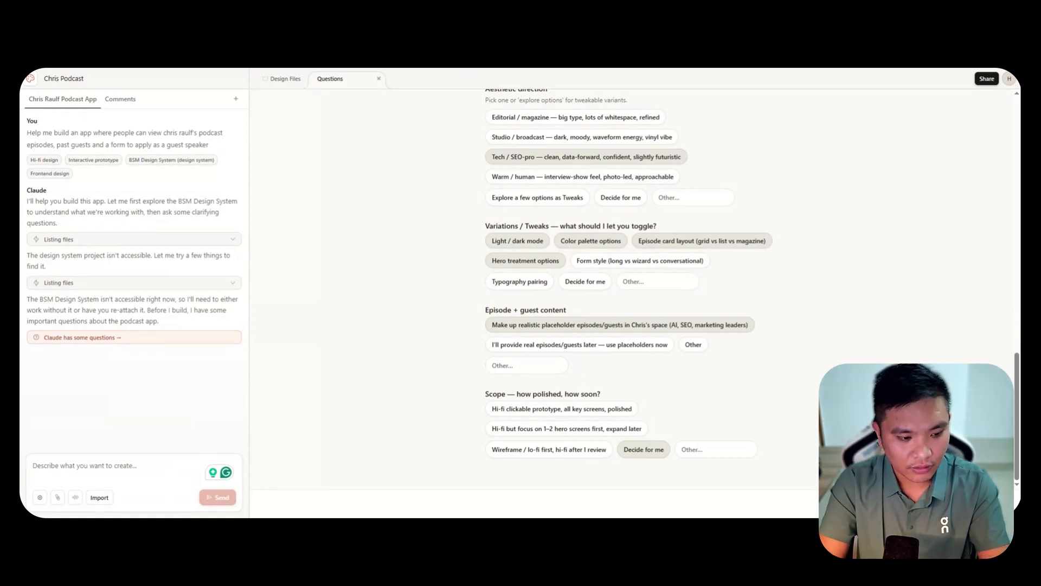
Send a follow-up message giving the link to the podcast's landing page.
type("her")
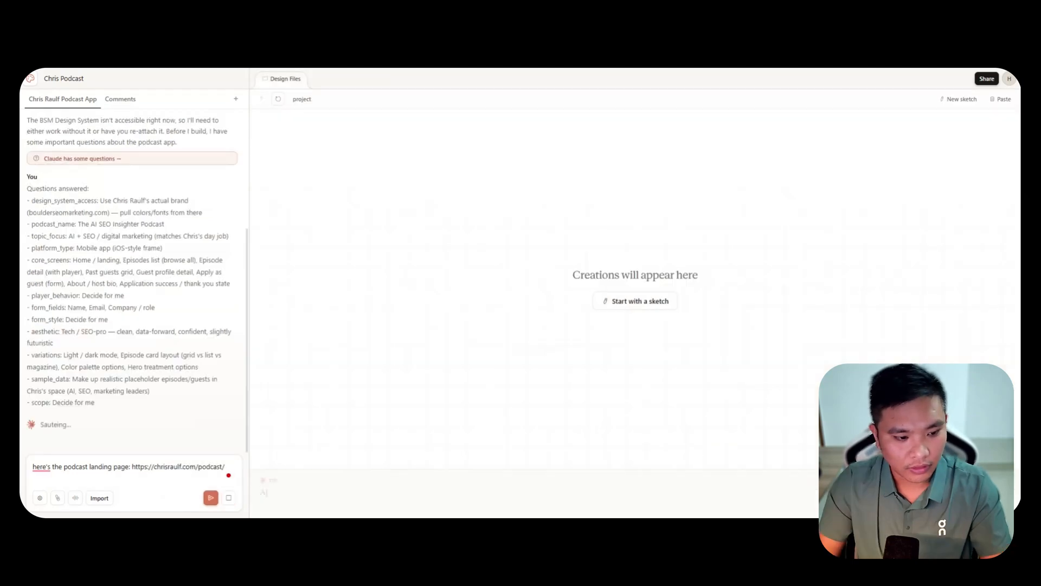
left_click(211, 497)
scroll(173, 263, "down", 4)
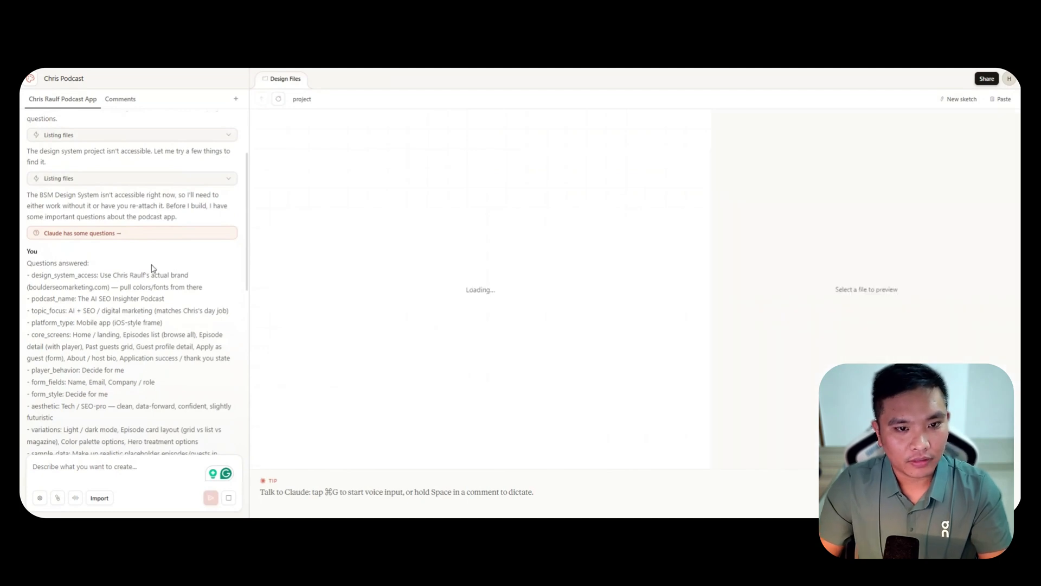
Review the submitted answers and the generated to-do list for the podcast app in the chat history.
scroll(173, 263, "down", 5)
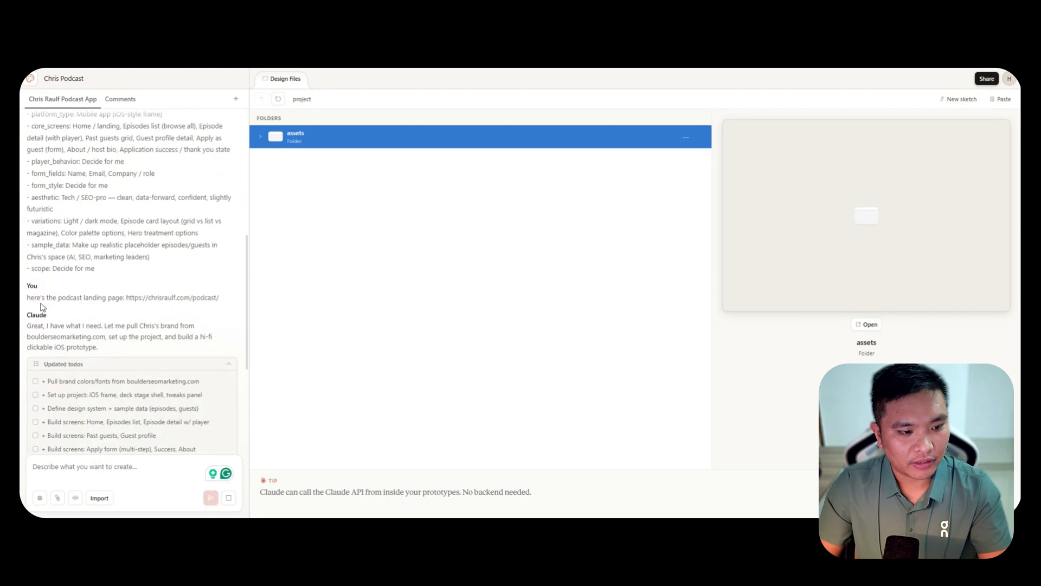
scroll(103, 309, "down", 3)
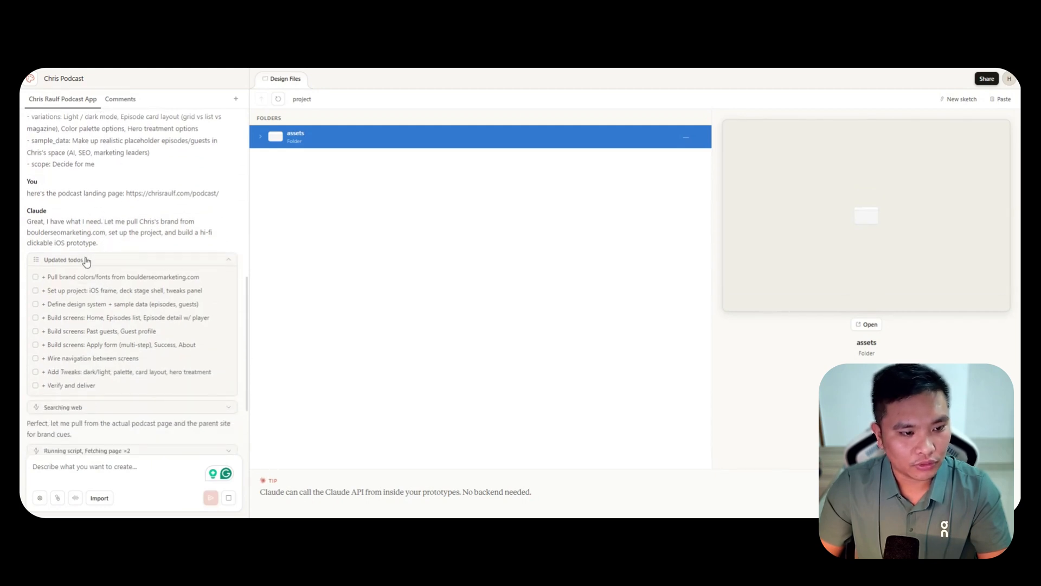
scroll(156, 264, "down", 1)
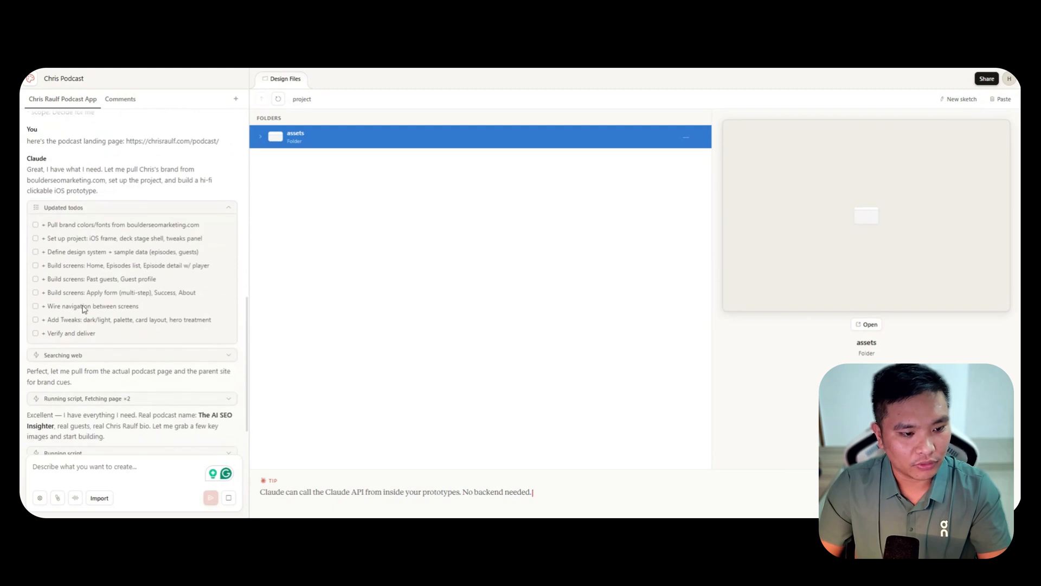
scroll(111, 327, "down", 1)
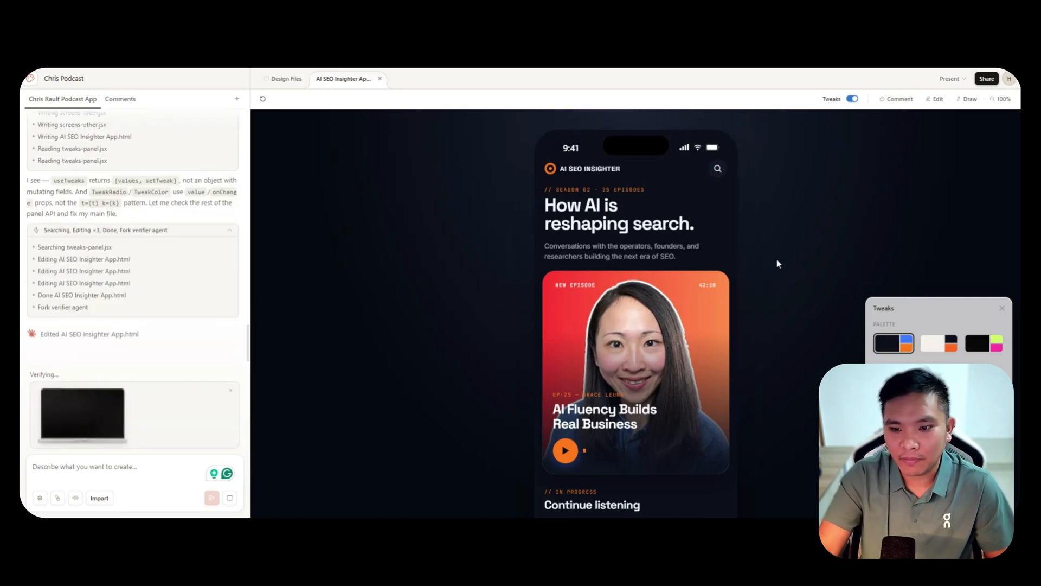
Preview the generated app's home screen and inspect the project's list of pages, components and scripts.
scroll(769, 261, "down", 2)
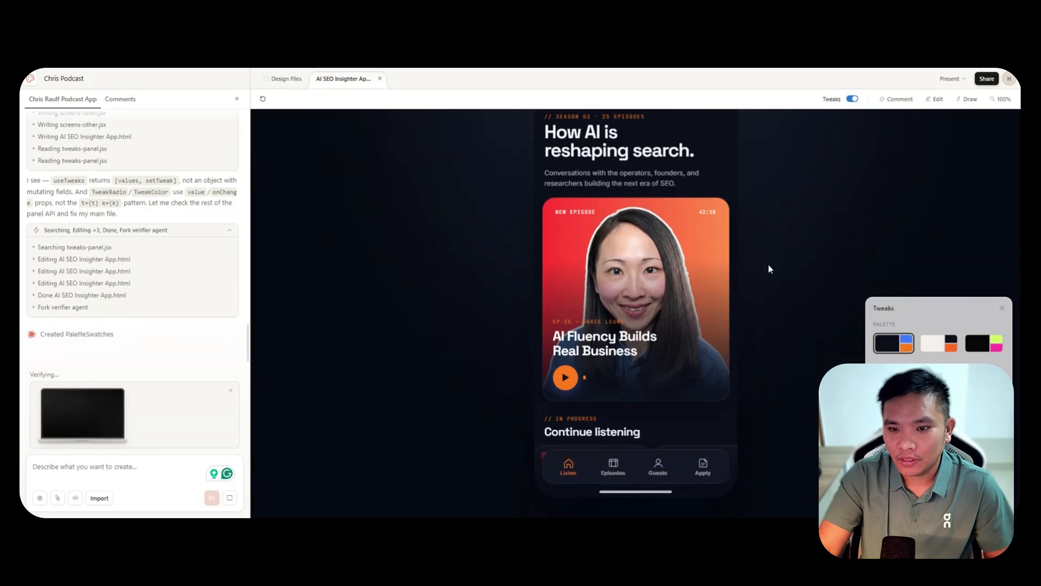
scroll(769, 265, "up", 2)
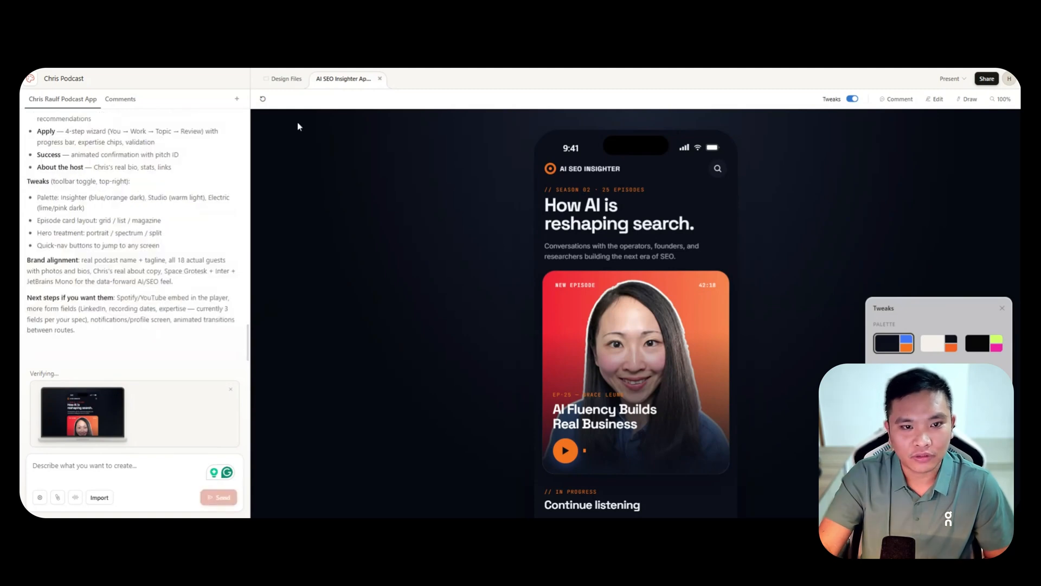
left_click(285, 80)
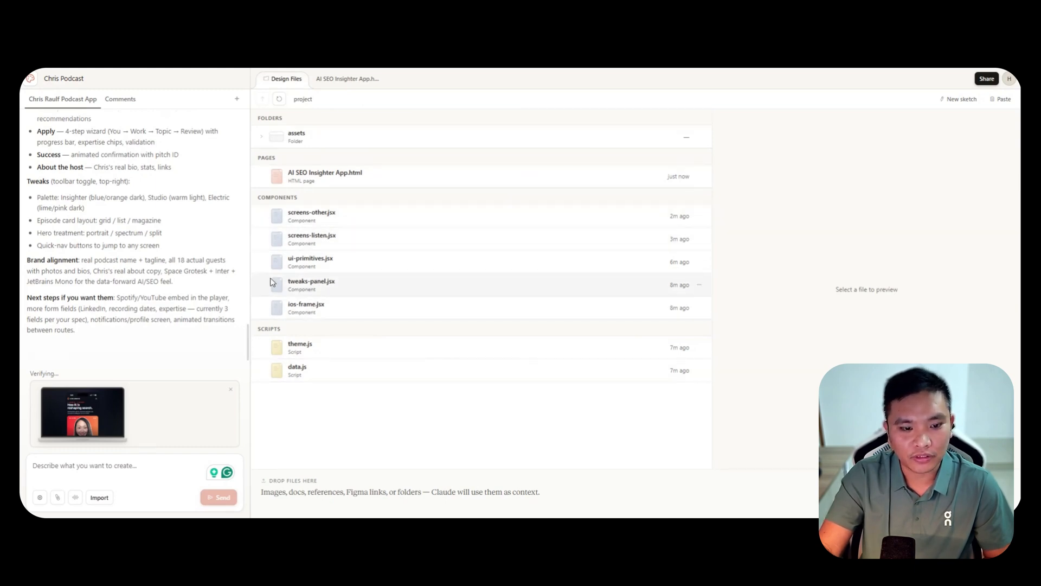
mouse_move(247, 340)
left_mouse_down()
mouse_move(256, 154)
mouse_move(238, 267)
mouse_move(249, 353)
left_mouse_up()
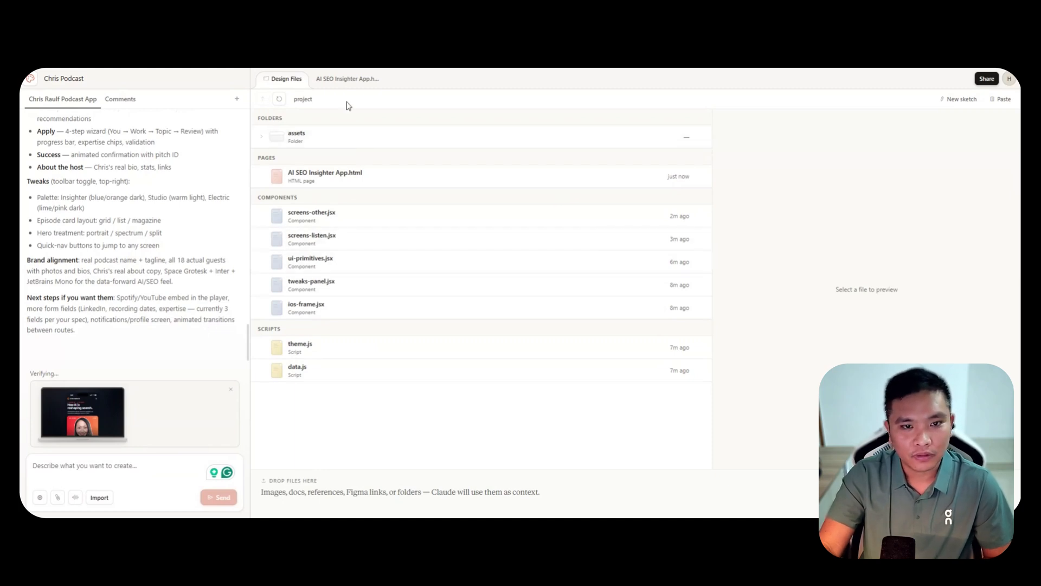
Return to the AI SEO Insighter App prototype and examine its home screen down to the Recent episodes section.
left_click(327, 81)
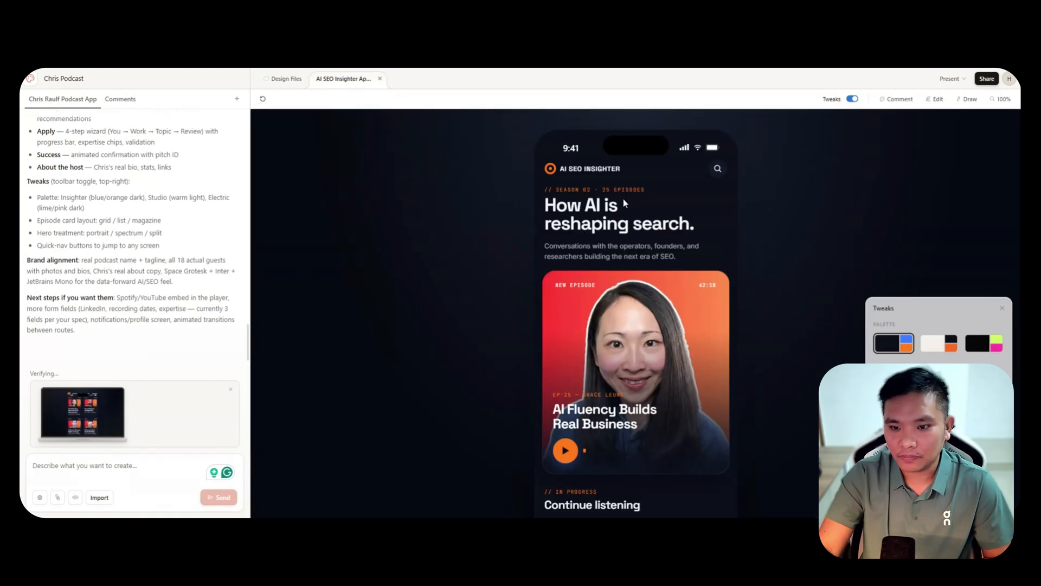
scroll(570, 353, "down", 2)
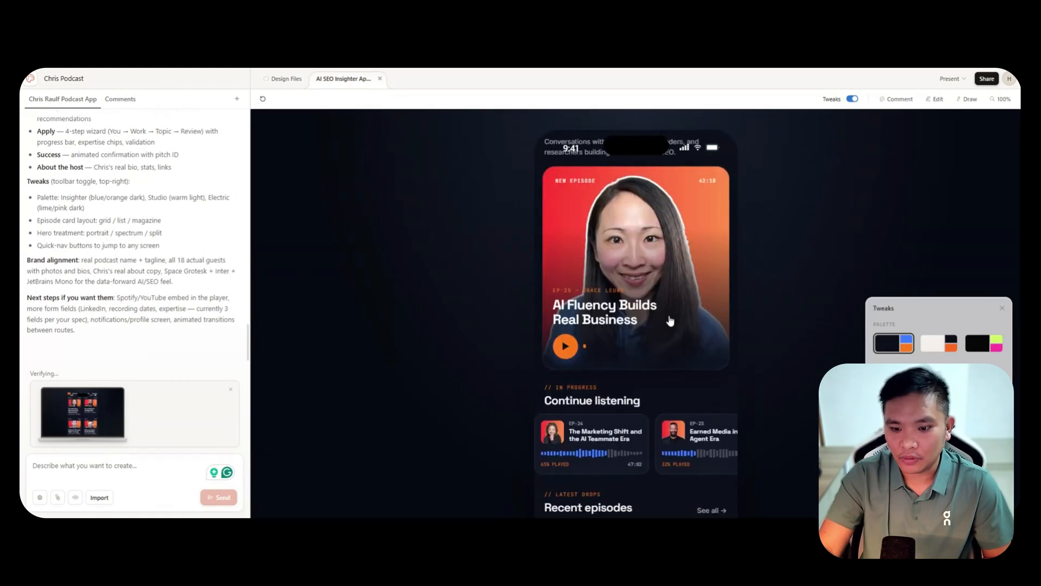
scroll(665, 319, "down", 2)
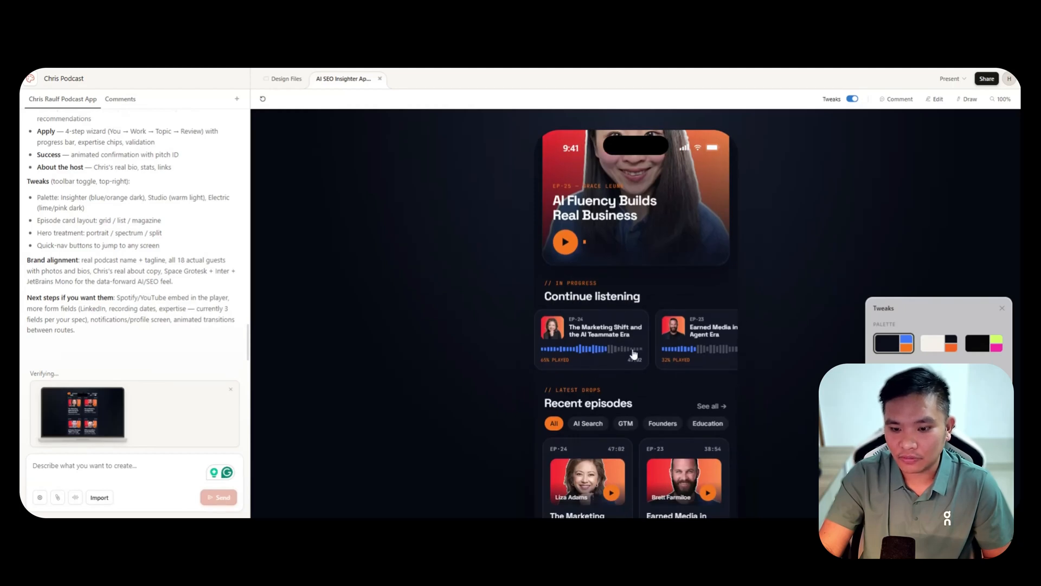
scroll(633, 353, "down", 2)
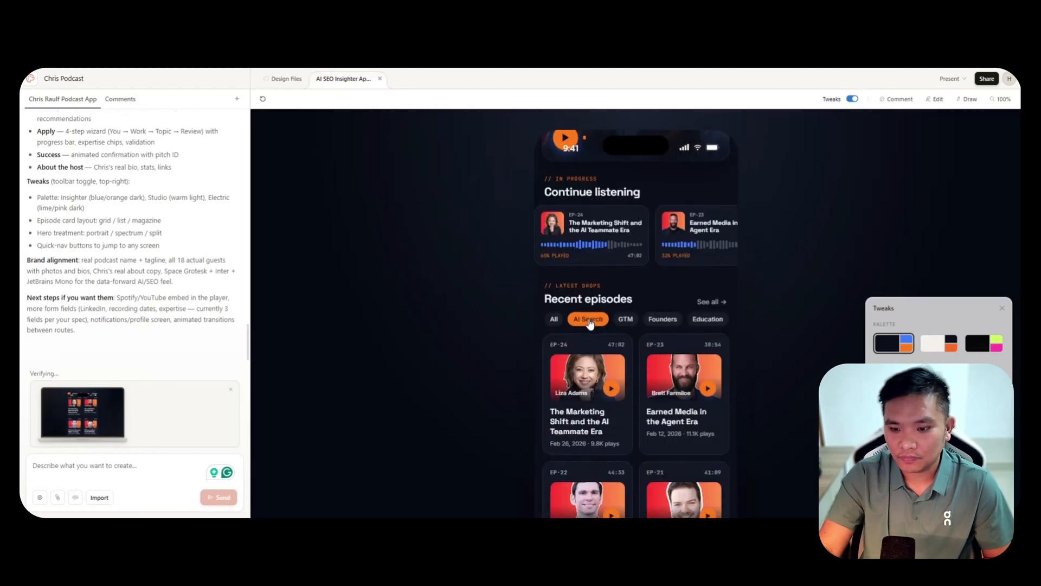
Open the full list of episodes from Recent episodes and look through the episode cards.
left_click(702, 305)
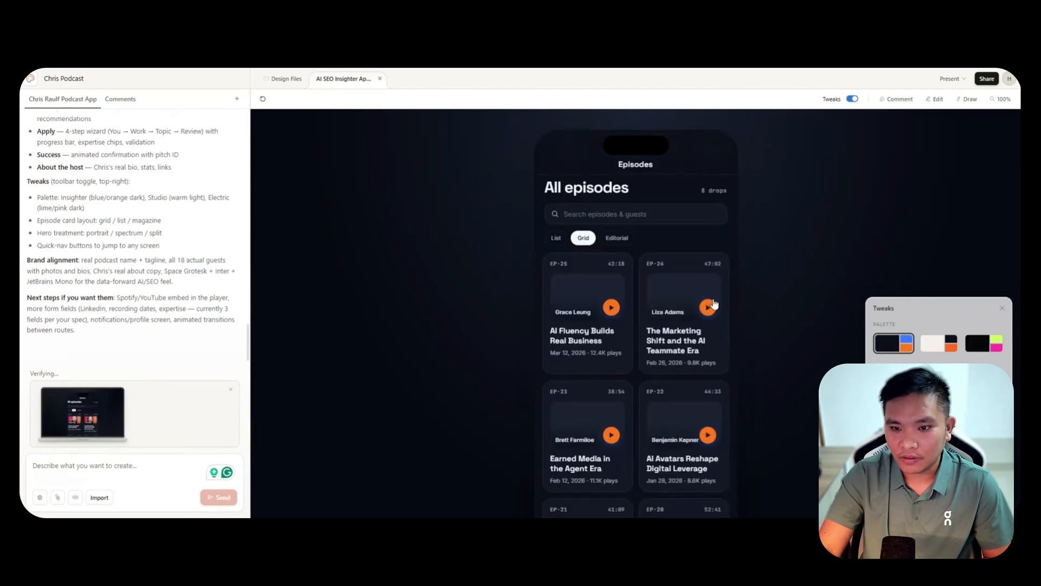
scroll(705, 252, "down", 1)
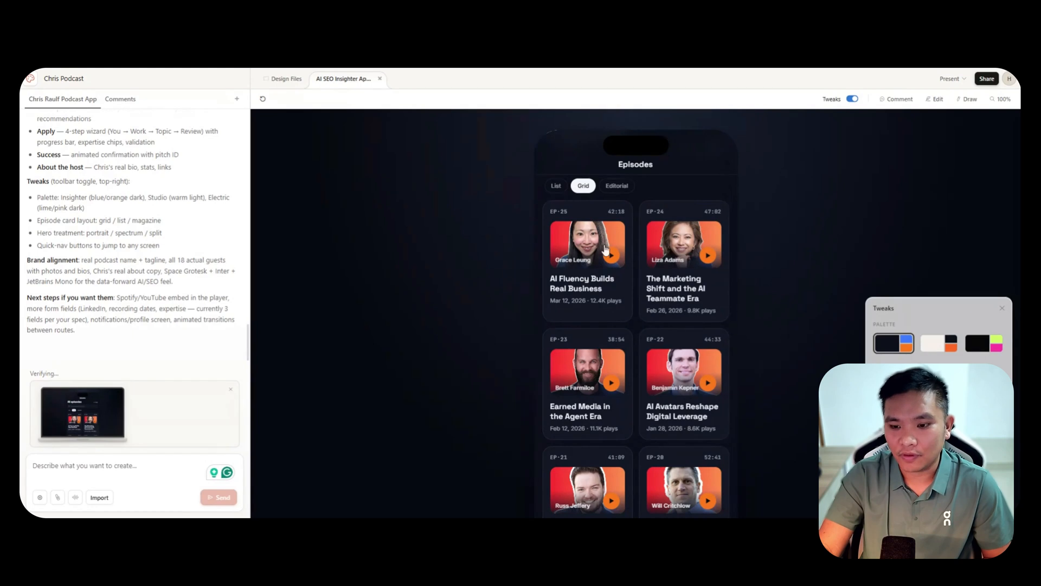
scroll(640, 271, "down", 5)
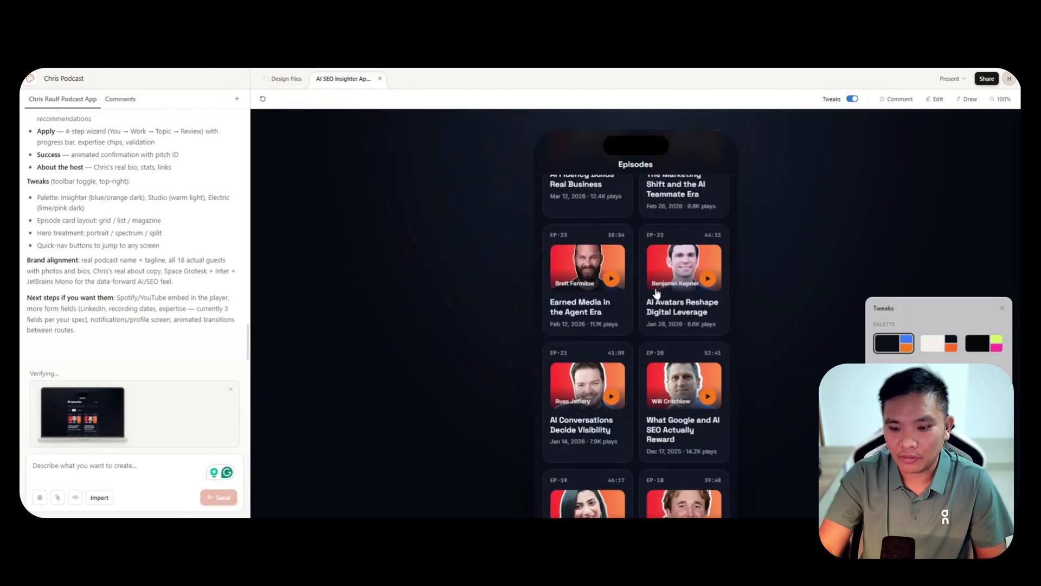
scroll(678, 324, "up", 6)
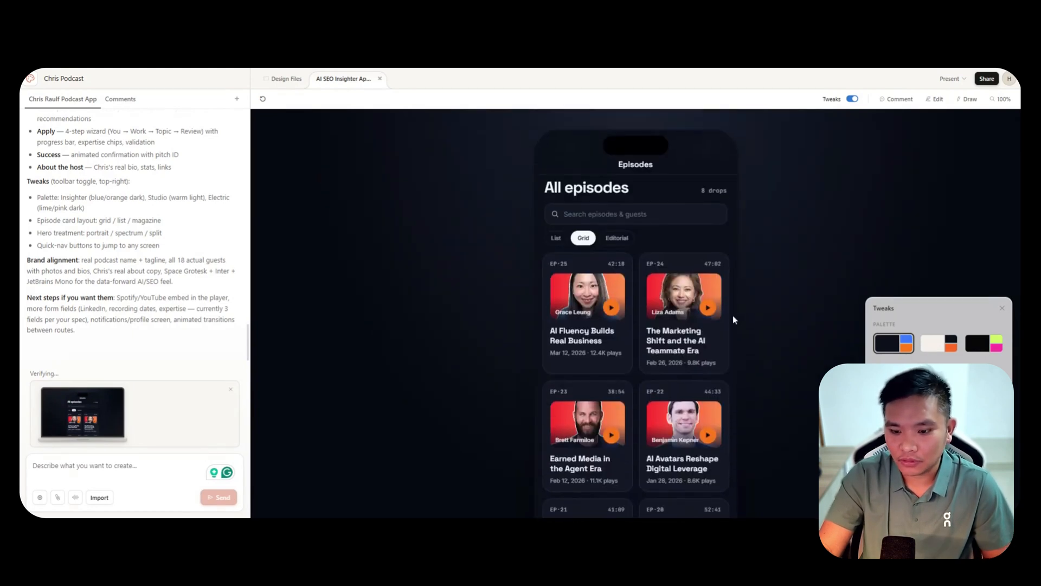
Open the prototype's Guests lineup and look through the first guest's profile down to More episodes.
left_click(658, 465)
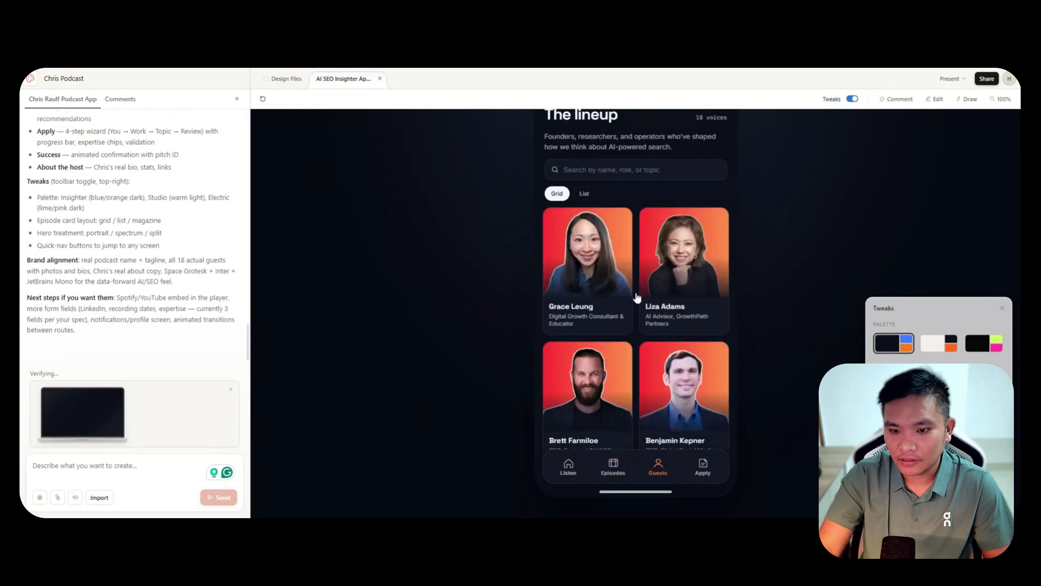
left_click(593, 276)
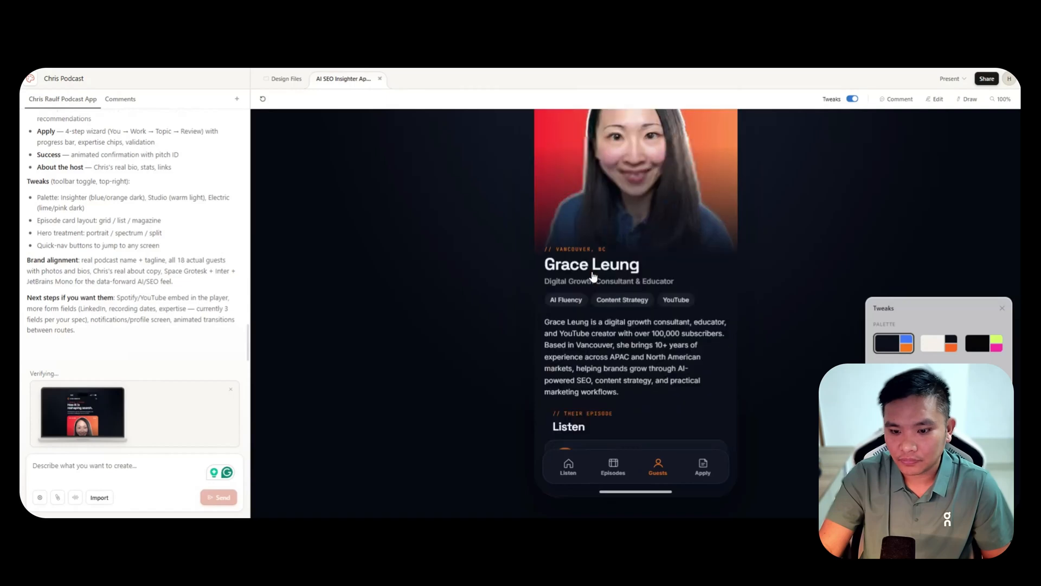
scroll(645, 315, "up", 2)
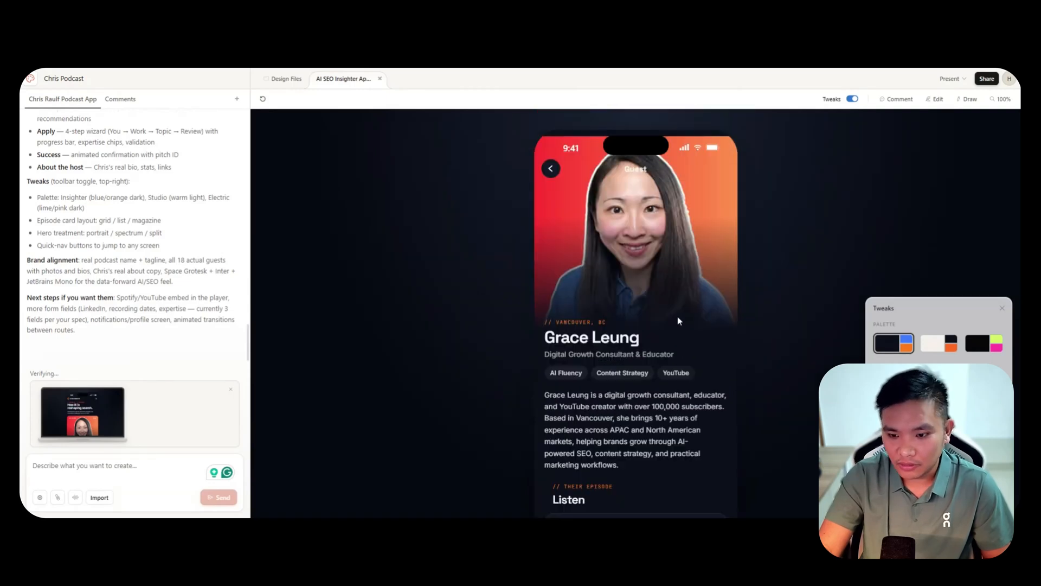
scroll(680, 329, "down", 2)
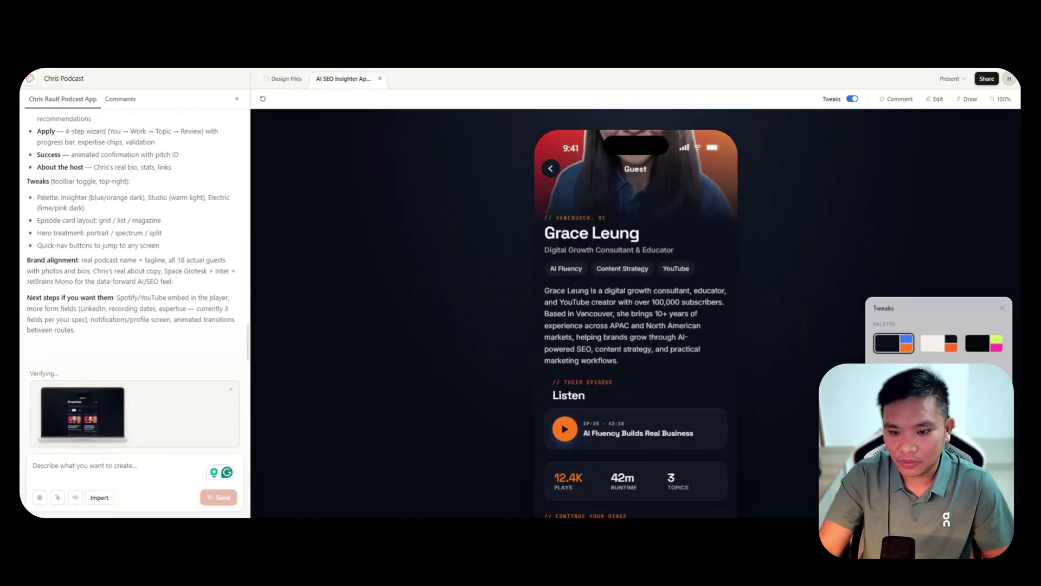
scroll(607, 314, "down", 5)
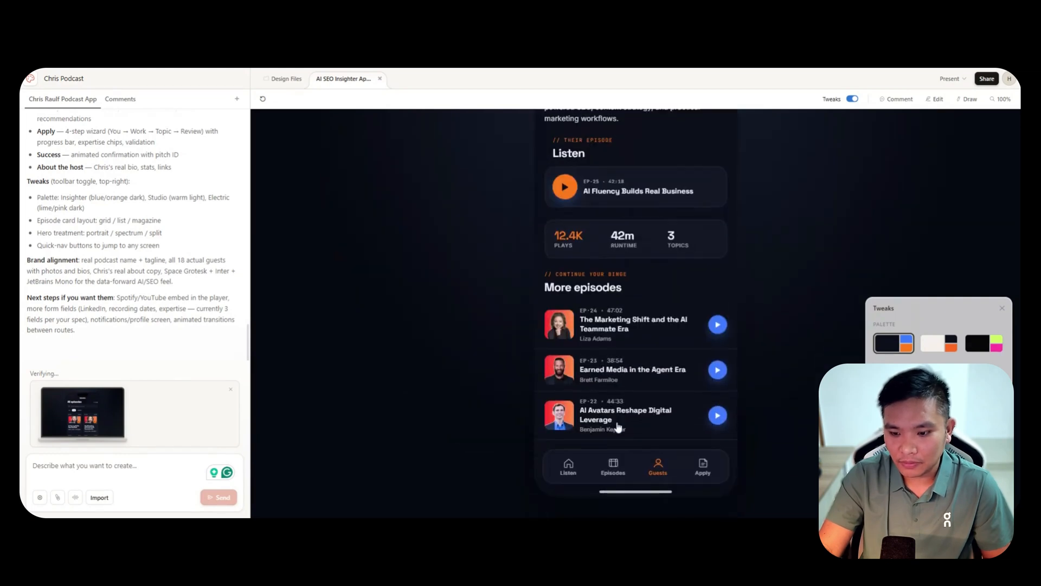
Test the Apply as Guest form by entering the applicant's name and e-mail and continuing to the company and role step.
left_click(702, 469)
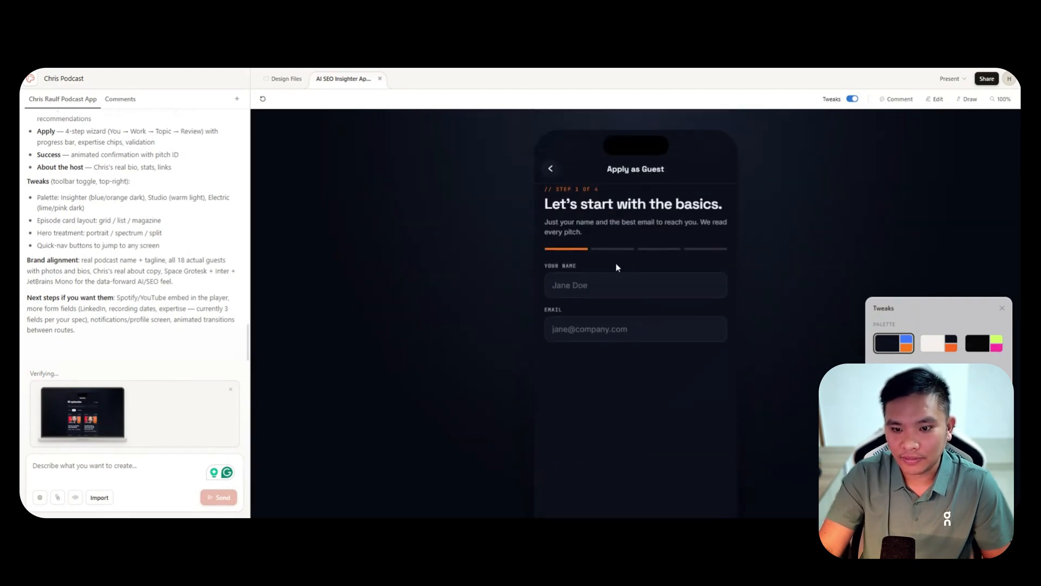
left_click(635, 286)
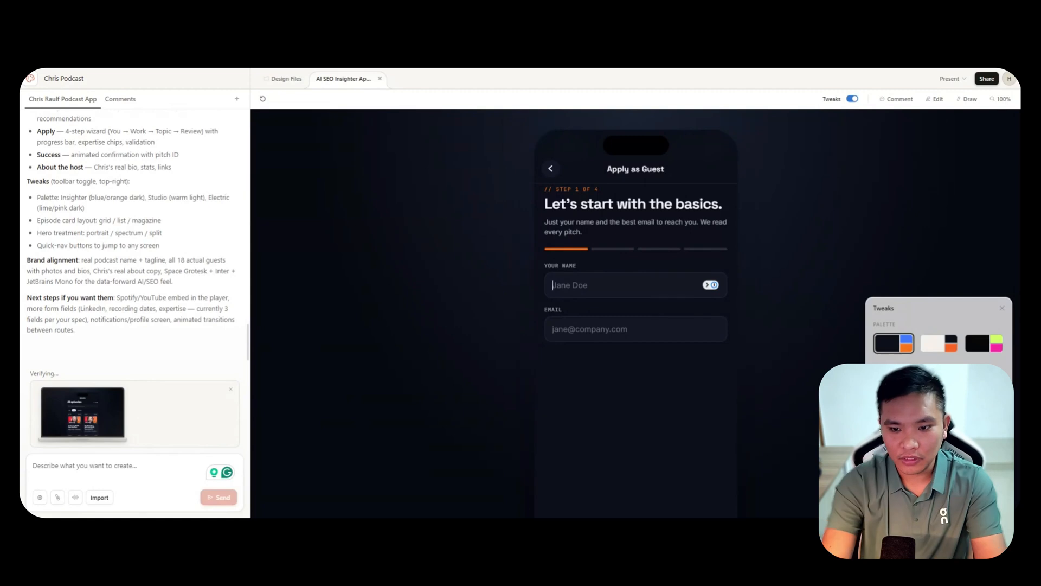
key("Tab")
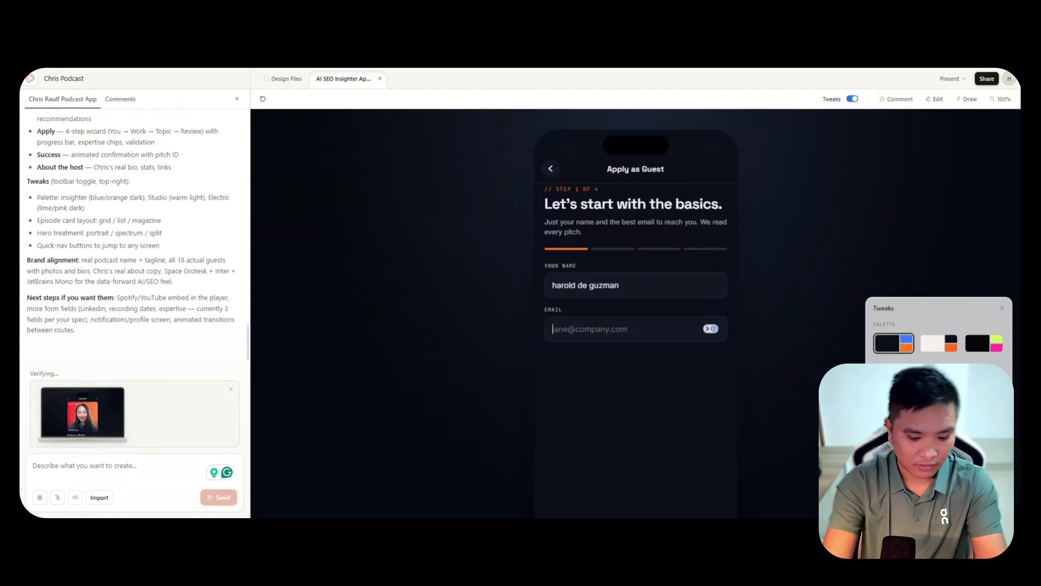
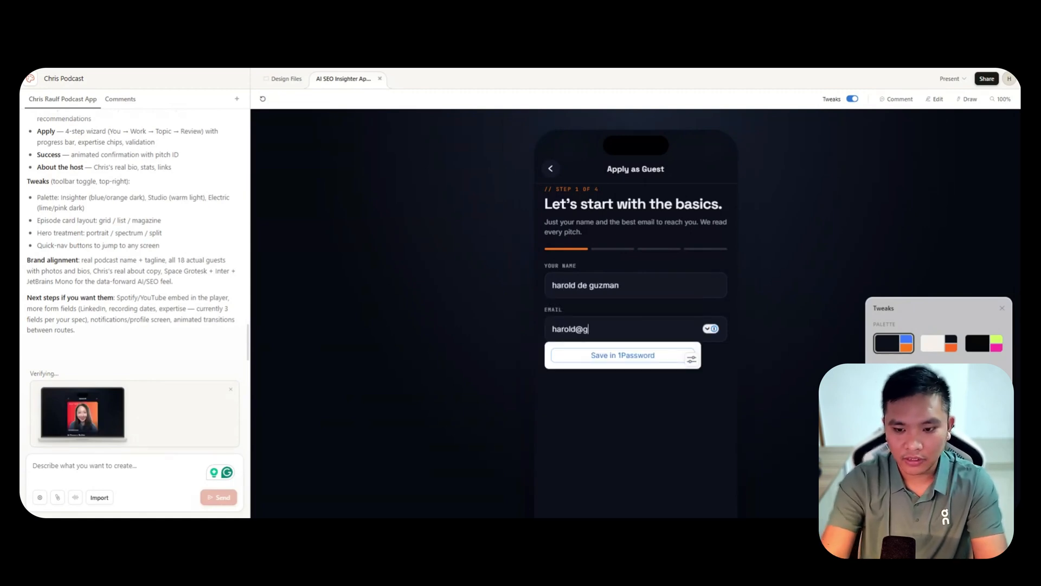
left_click(637, 475)
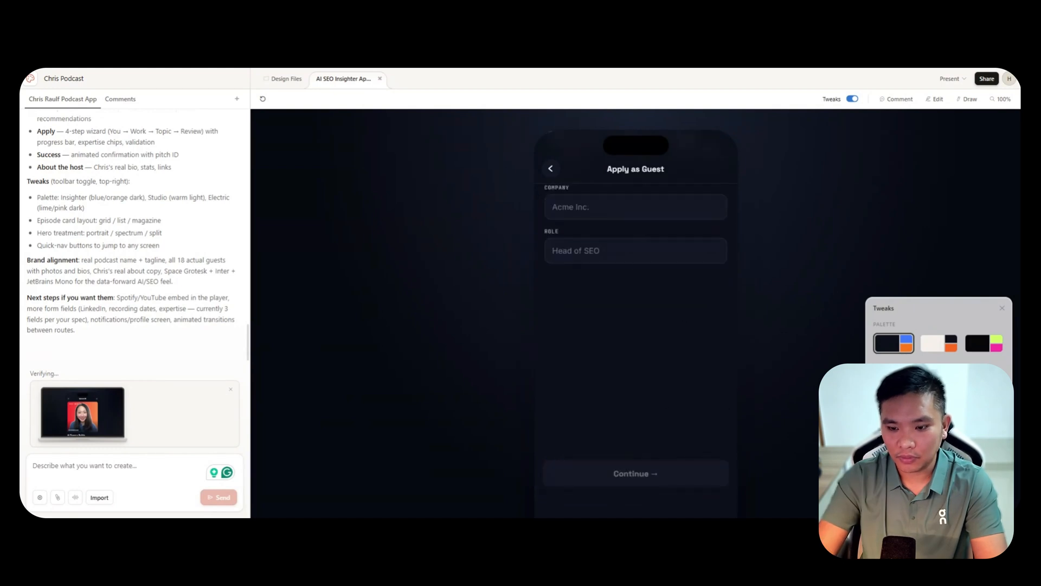
Back out of the guest application and test the prototype's navigation through Episodes and Apply, ending on the Listen screen.
left_click(550, 169)
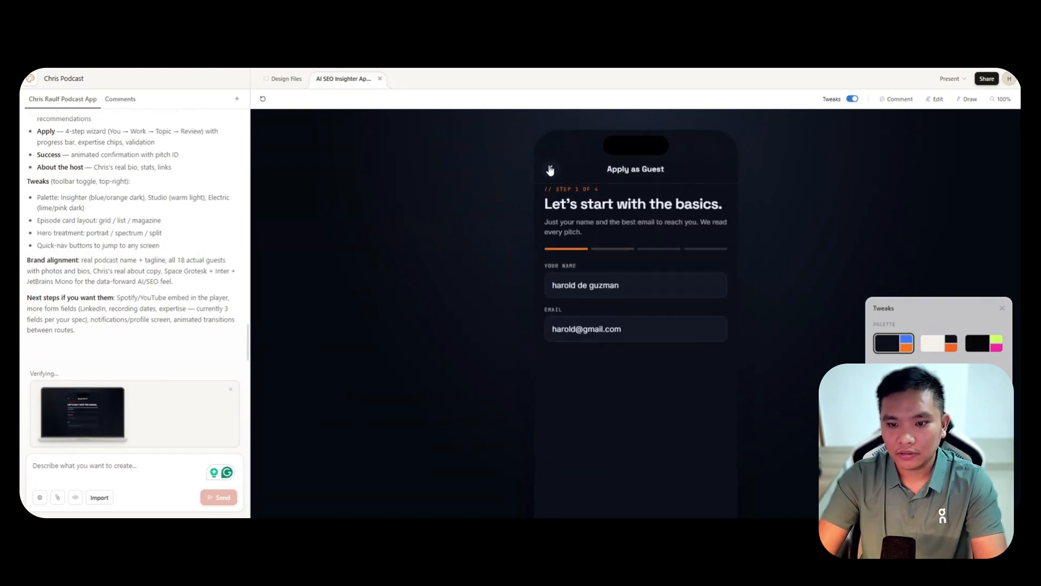
left_click(551, 169)
scroll(675, 353, "down", 10)
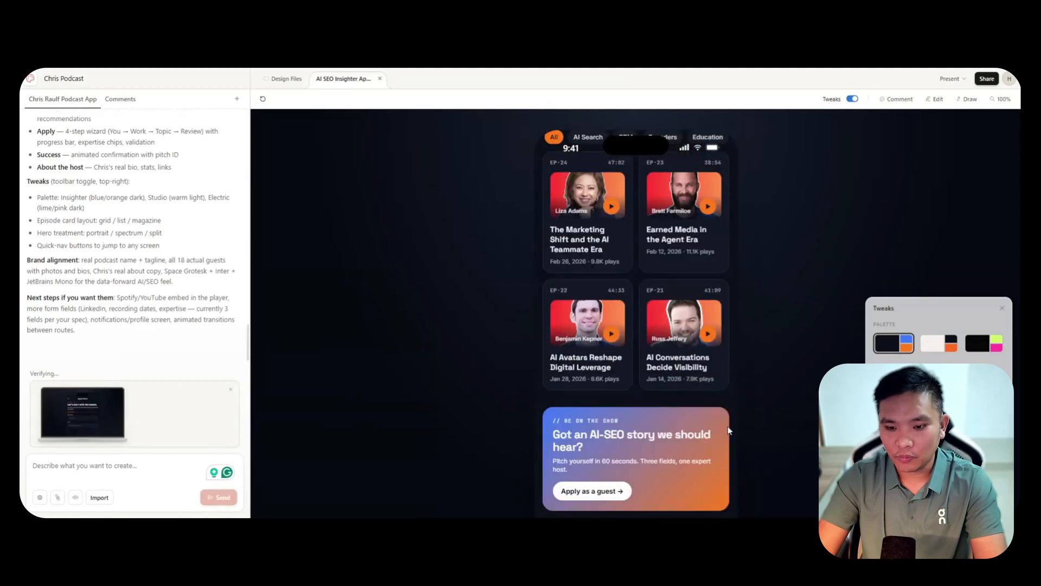
scroll(728, 429, "down", 3)
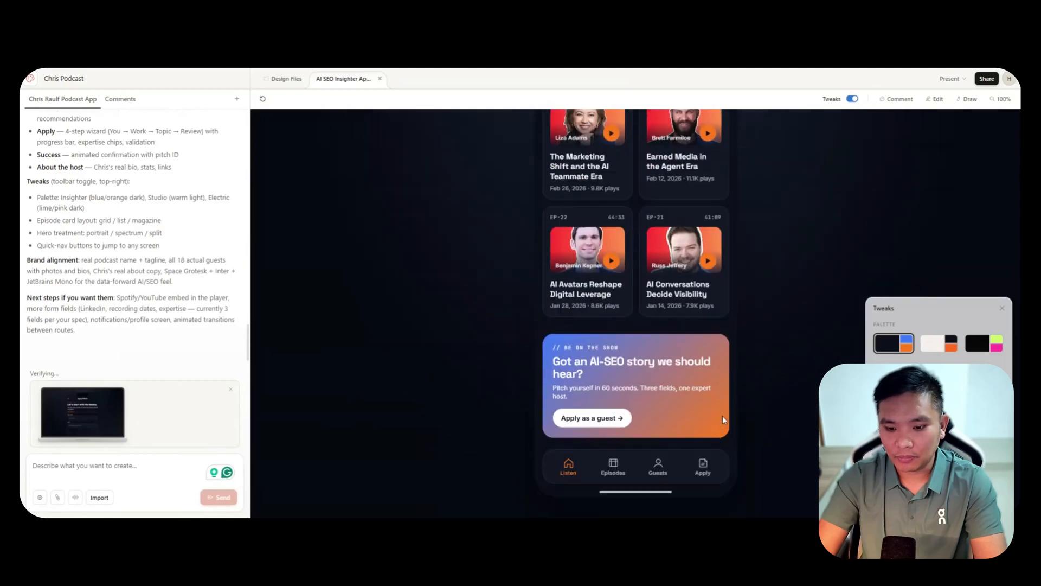
left_click(613, 471)
left_click(708, 470)
left_click(561, 470)
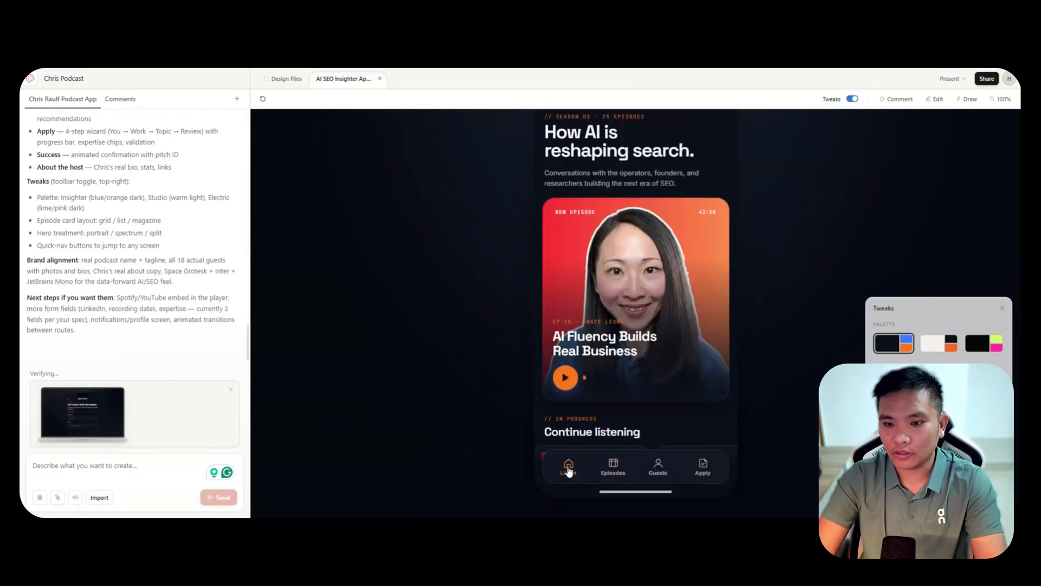
scroll(750, 323, "up", 3)
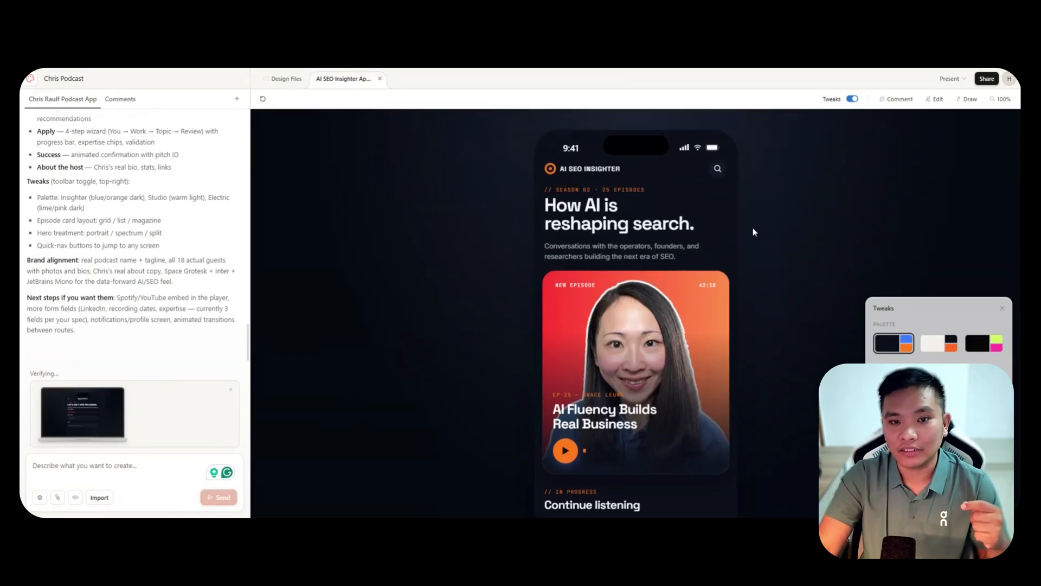
scroll(752, 231, "down", 3)
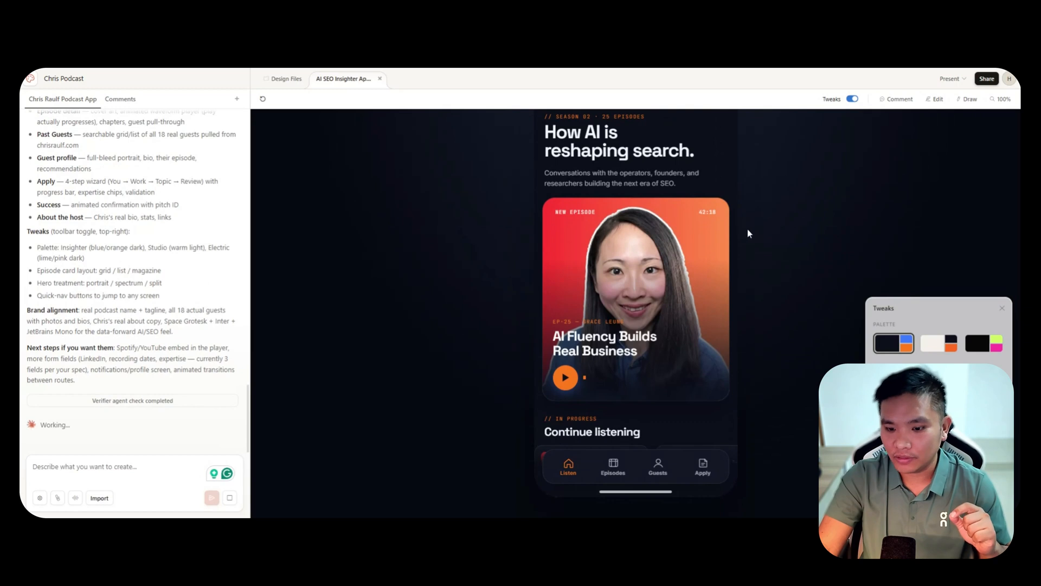
scroll(760, 263, "up", 2)
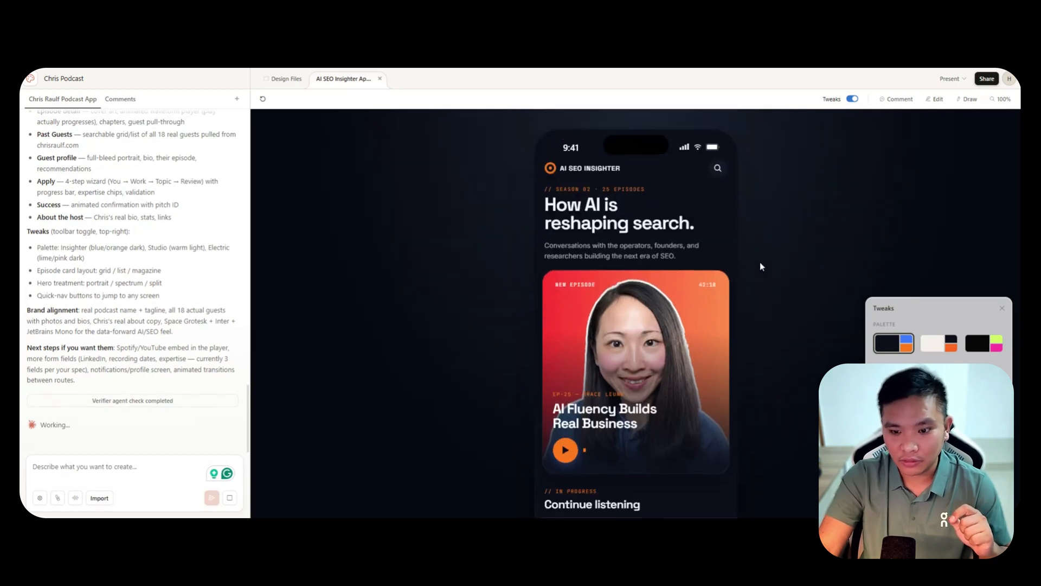
scroll(758, 263, "down", 1)
scroll(587, 278, "up", 1)
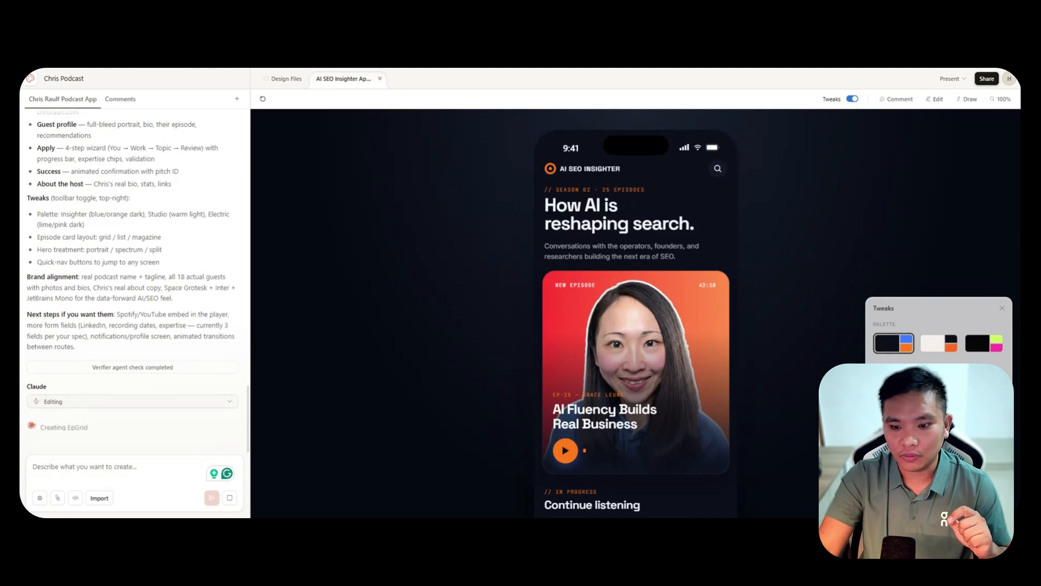
scroll(638, 294, "down", 6)
scroll(639, 294, "down", 5)
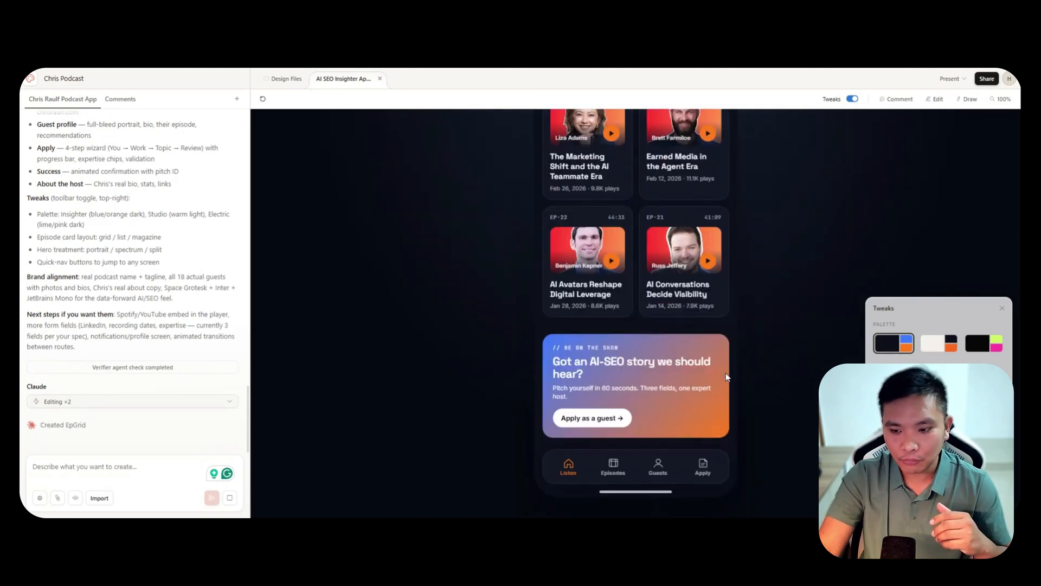
Test the prototype's Apply, Guests and Listen navigation, returning to the start of the Listen screen.
left_click(701, 470)
left_click(660, 478)
left_click(571, 477)
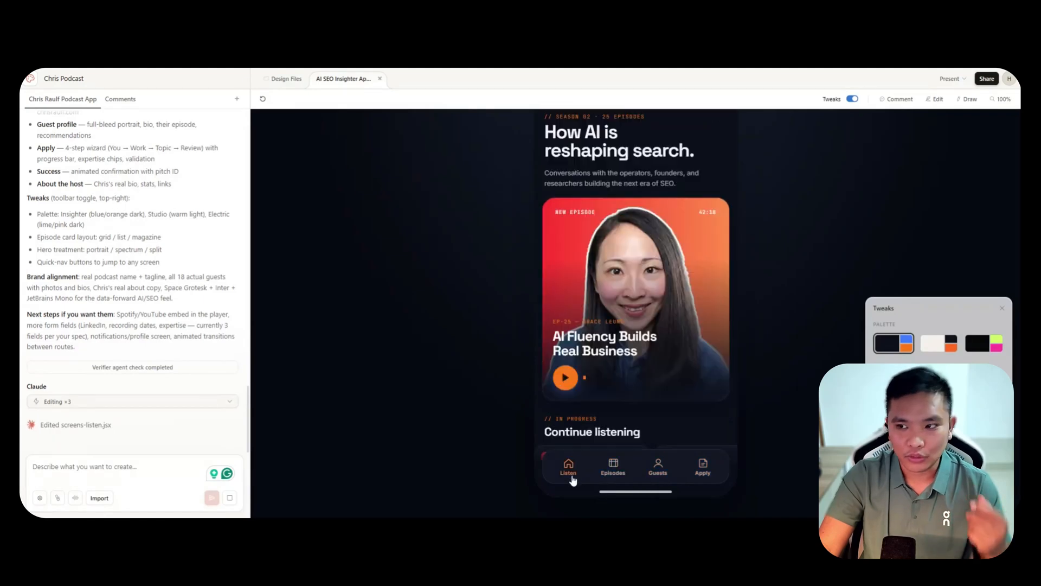
scroll(753, 304, "up", 2)
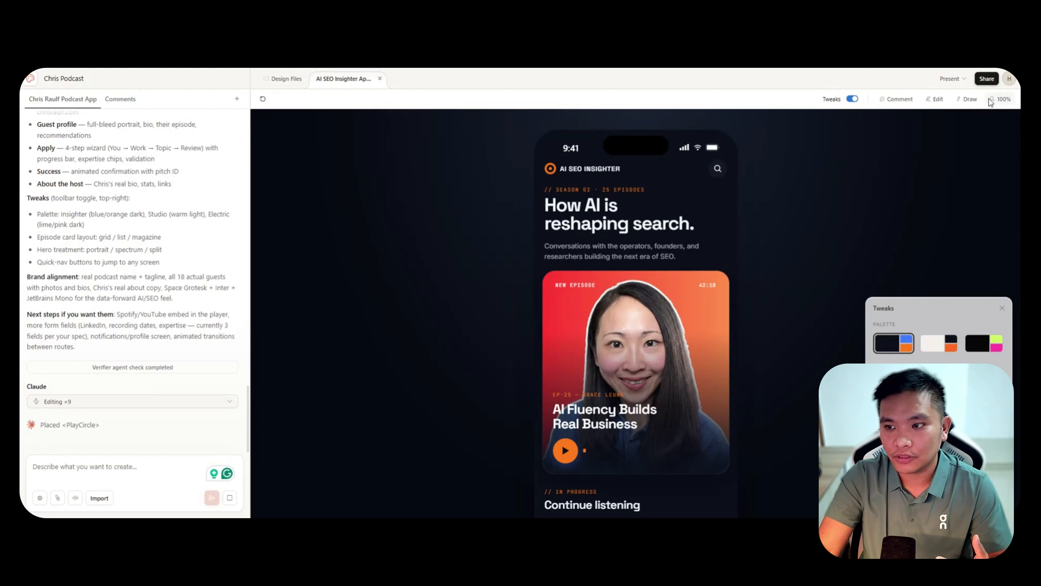
Comment on the AI SEO INSIGHTER header text with "please make text font bigger" and send it to Claude.
left_click(895, 101)
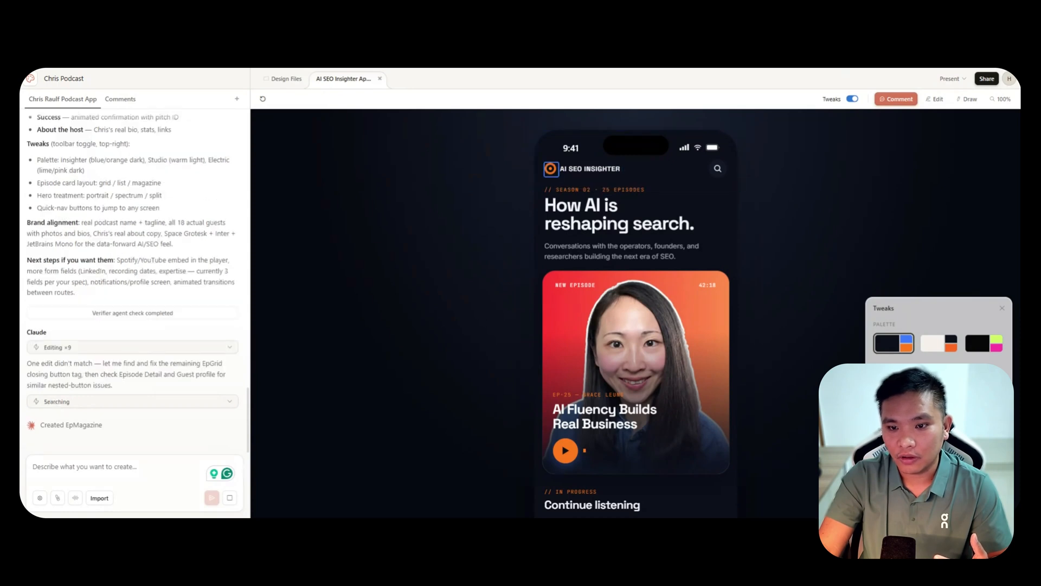
left_click(591, 168)
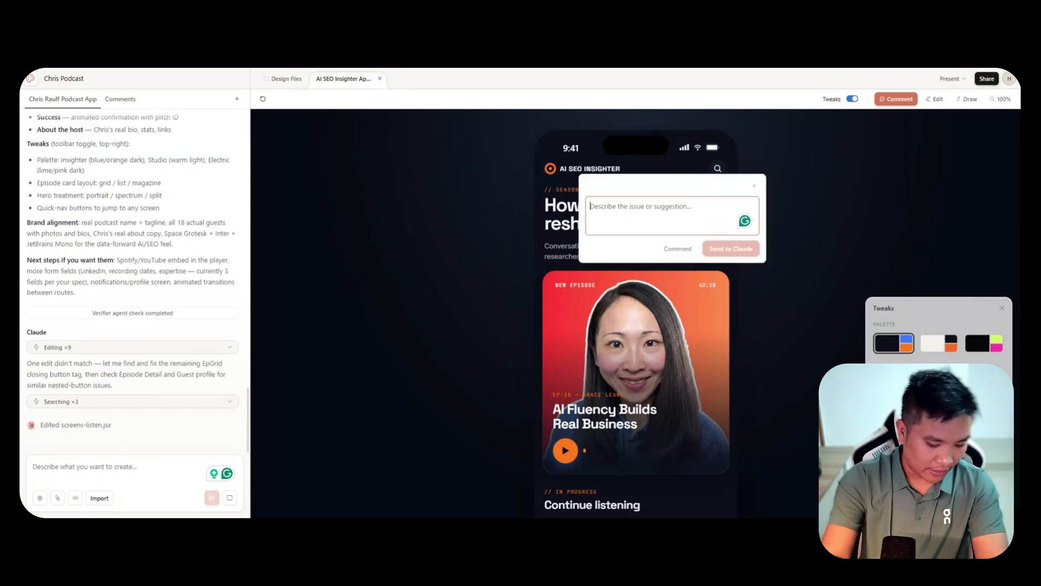
type("please m")
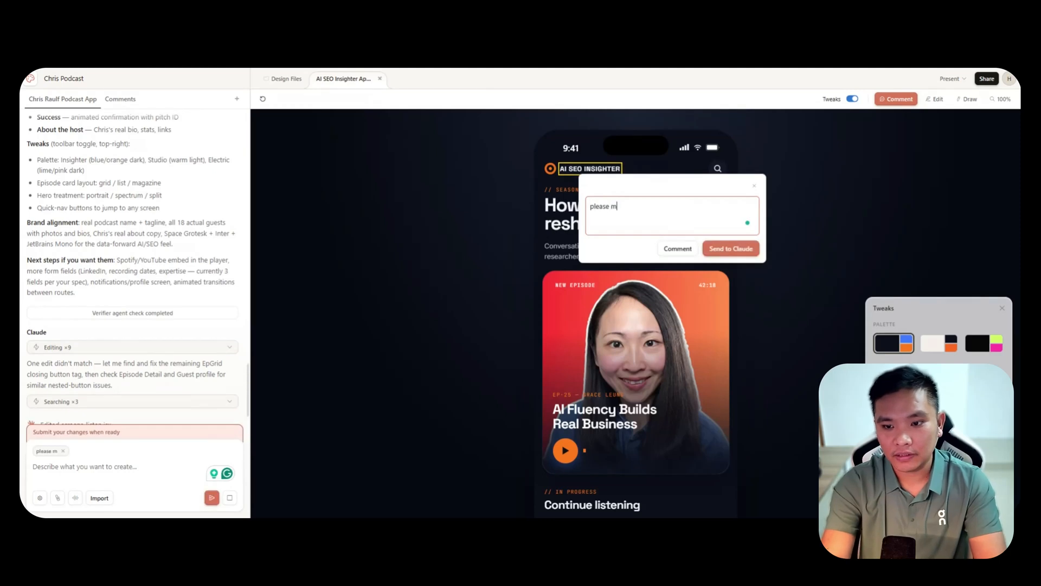
type("ake text")
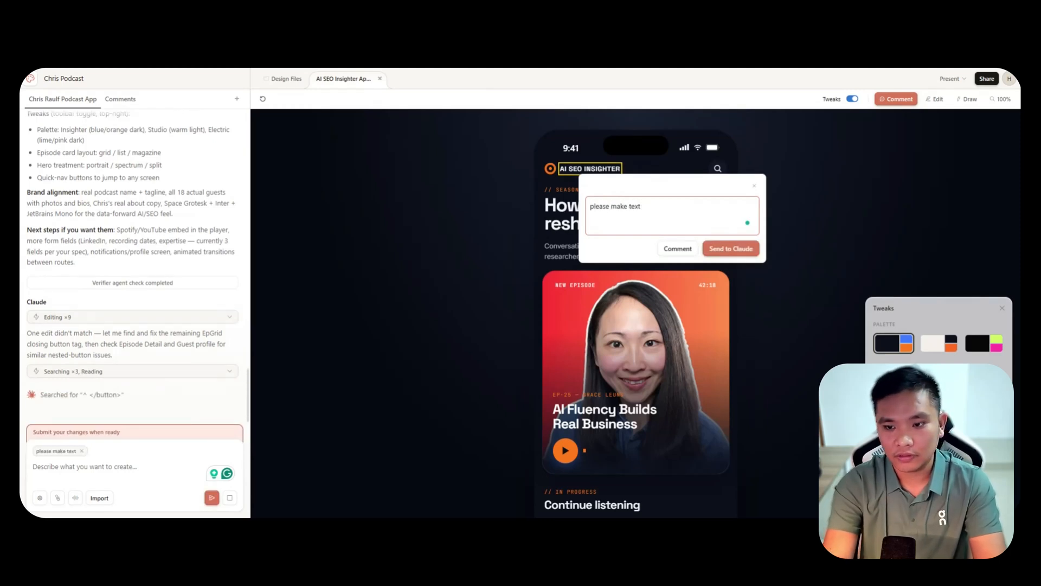
type(" font bigger")
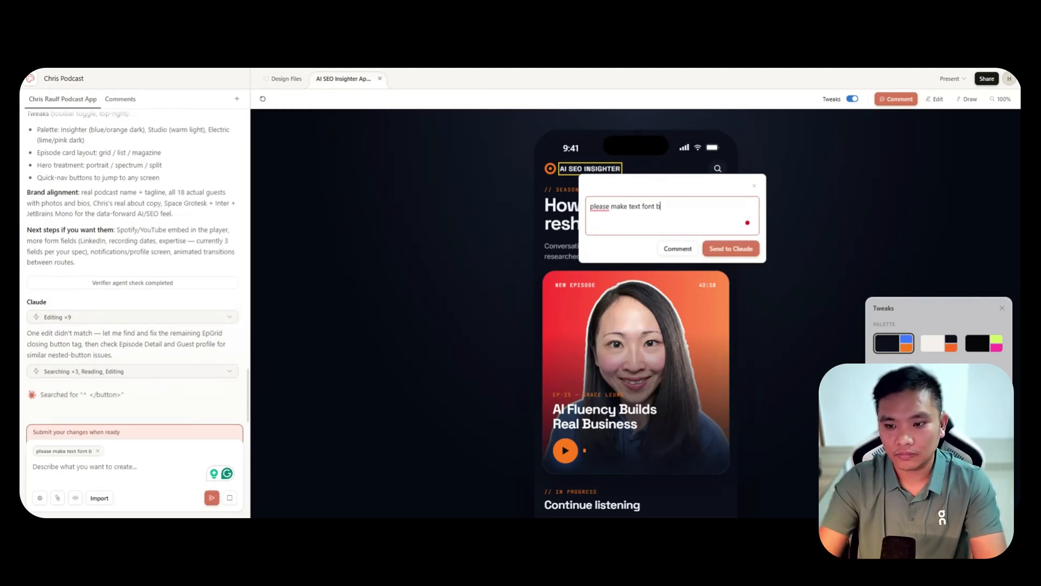
left_click(723, 245)
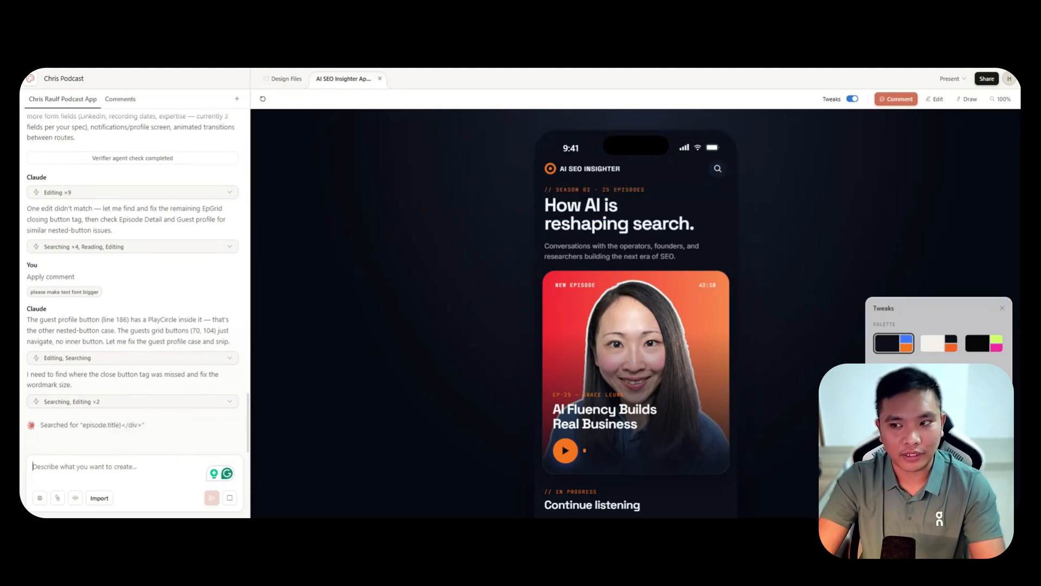
Read Claude's reply about the header text size and check the change on the reloaded Listen screen.
scroll(635, 325, "down", 2)
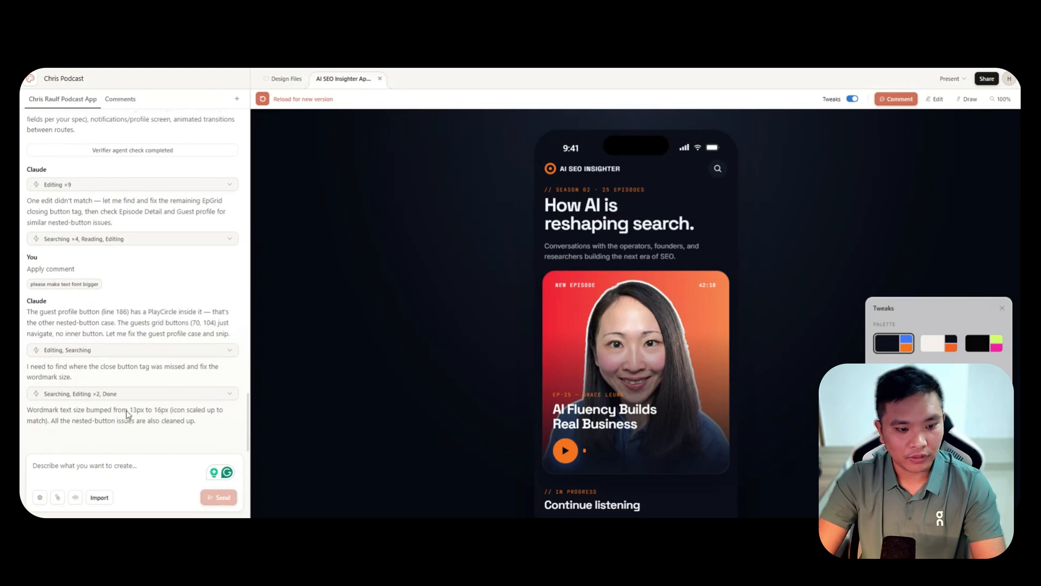
left_click_drag(130, 412, 142, 411)
left_click(156, 416)
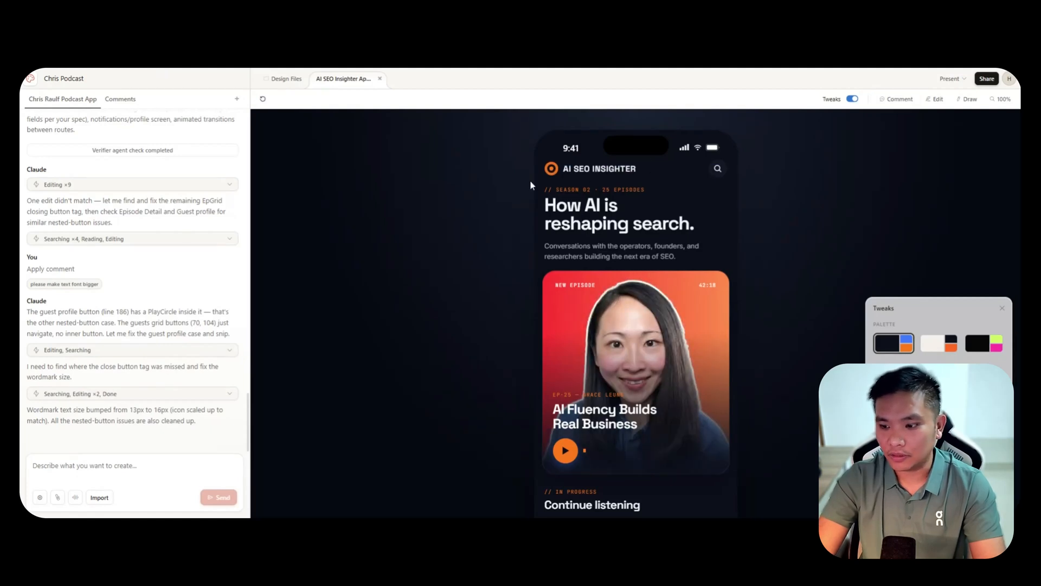
scroll(839, 287, "down", 2)
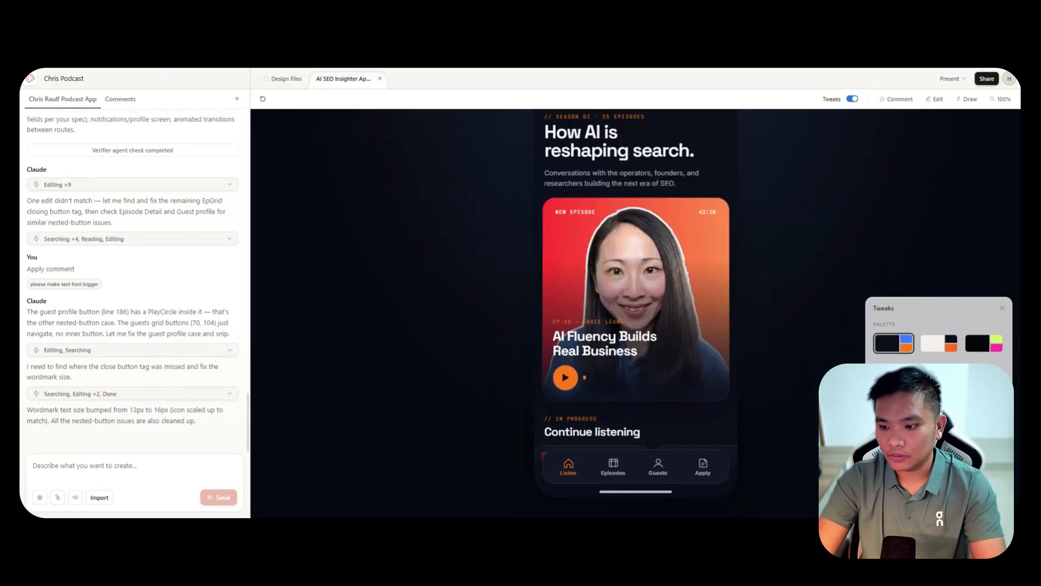
scroll(825, 314, "up", 2)
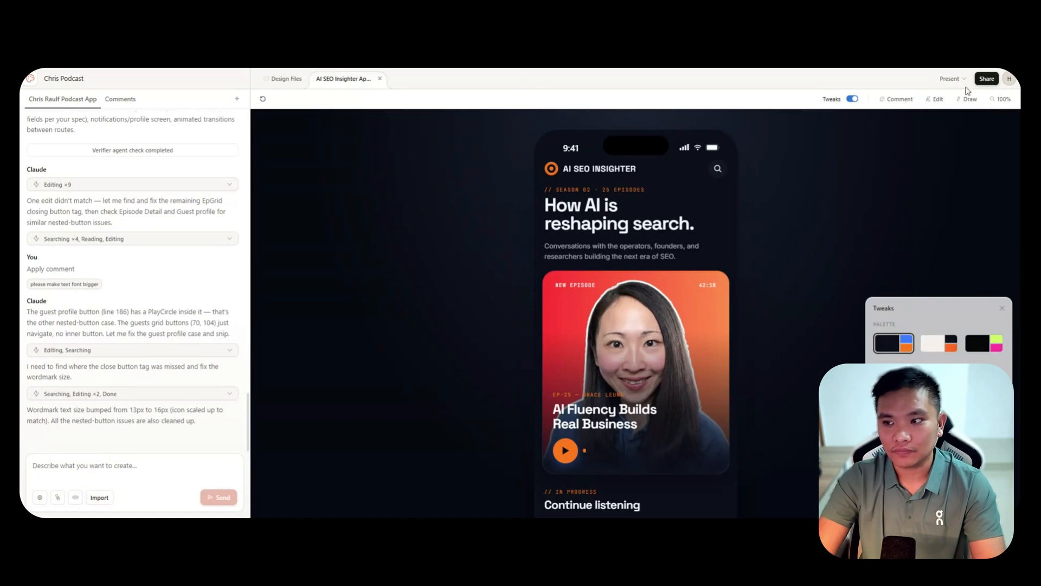
Look over the sharing options and Design Files, return to the app prototype and export it as PDF.
left_click(986, 79)
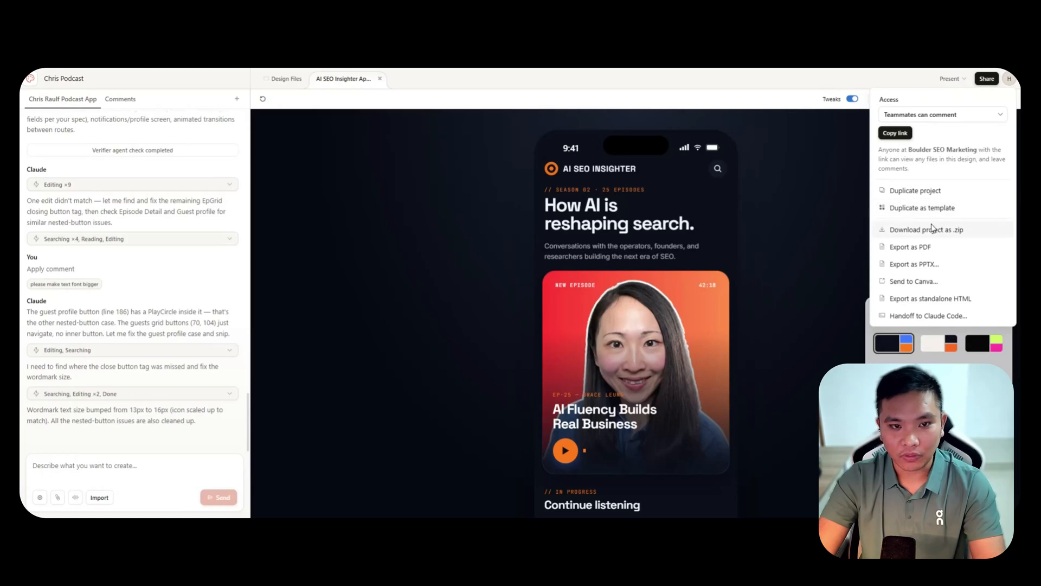
left_click(277, 81)
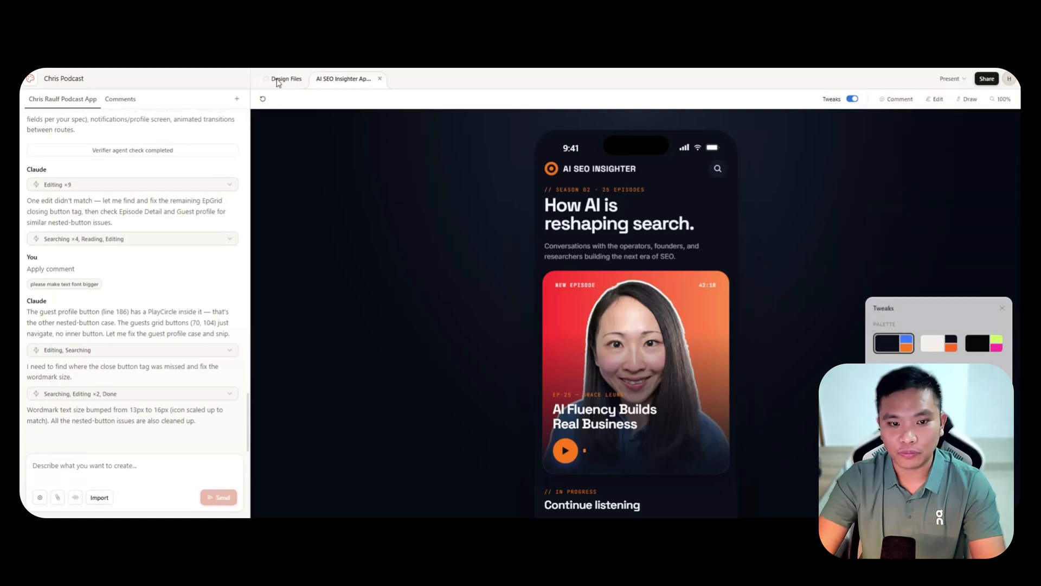
left_click(279, 80)
left_click(345, 79)
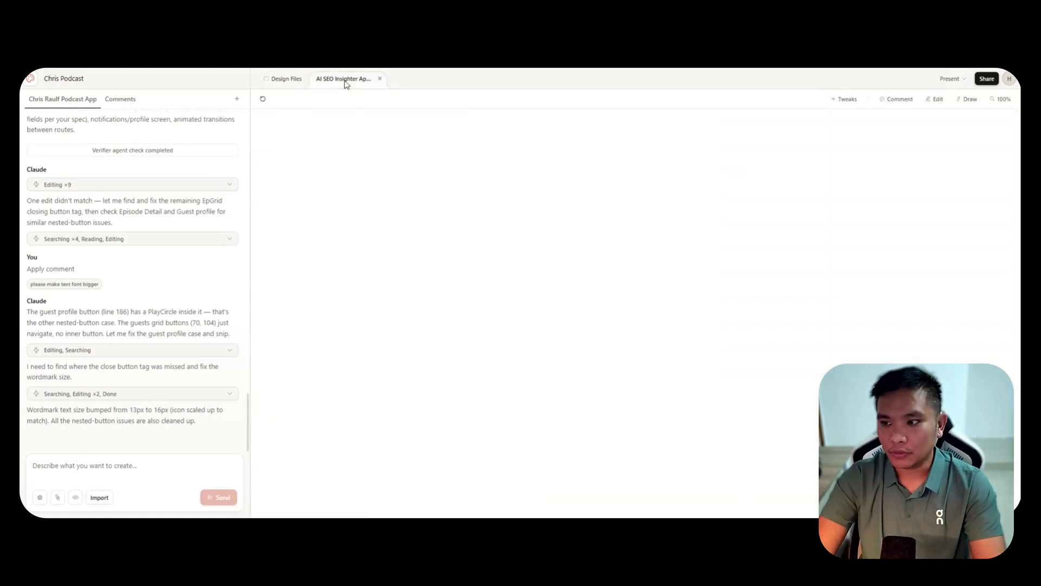
left_click(987, 79)
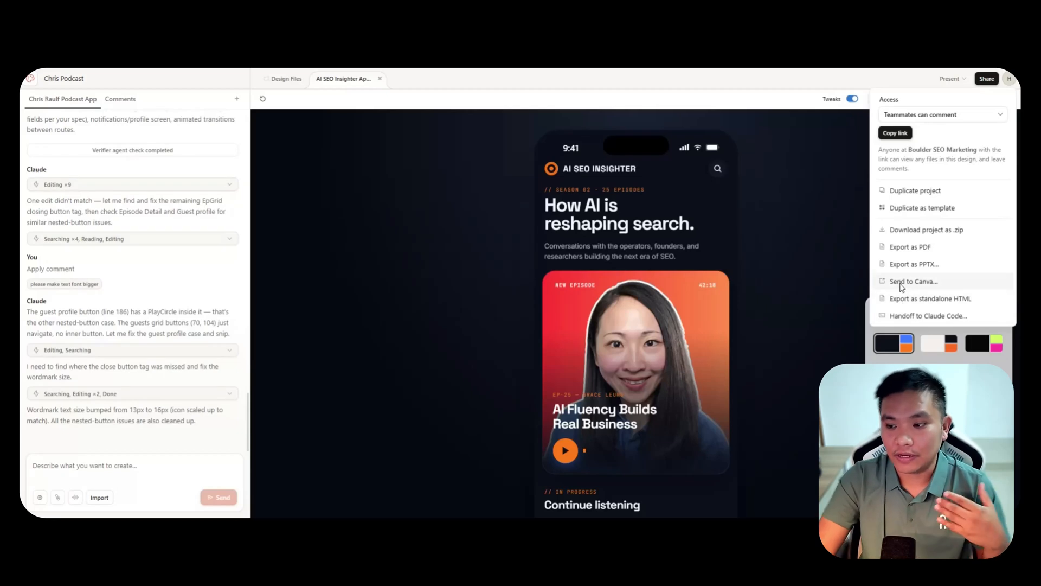
left_click(940, 252)
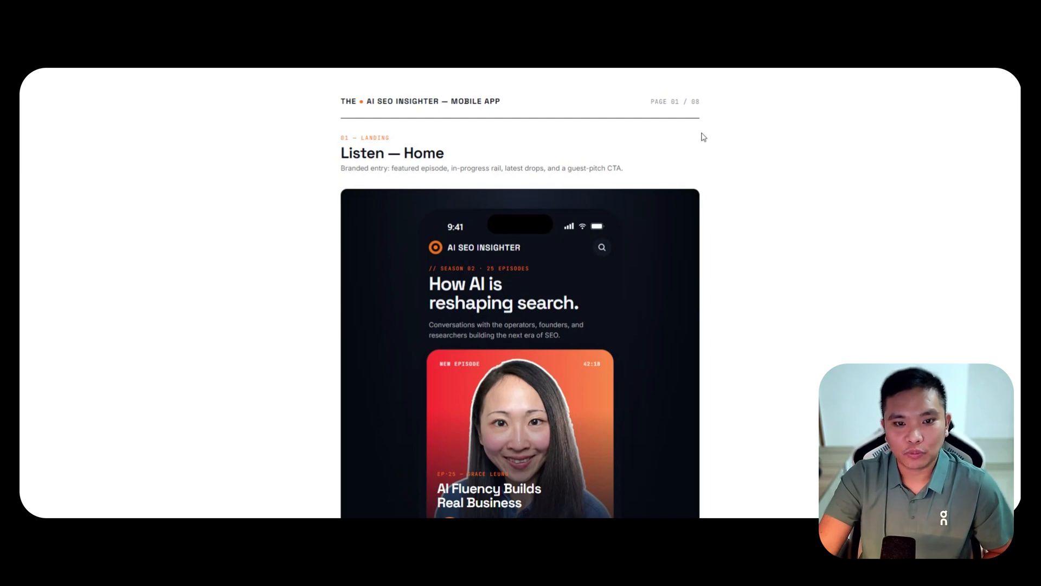
Look through the PDF version's pages, from Listen — Home through Episodes list and Episode player to Past Guests.
scroll(765, 161, "down", 4)
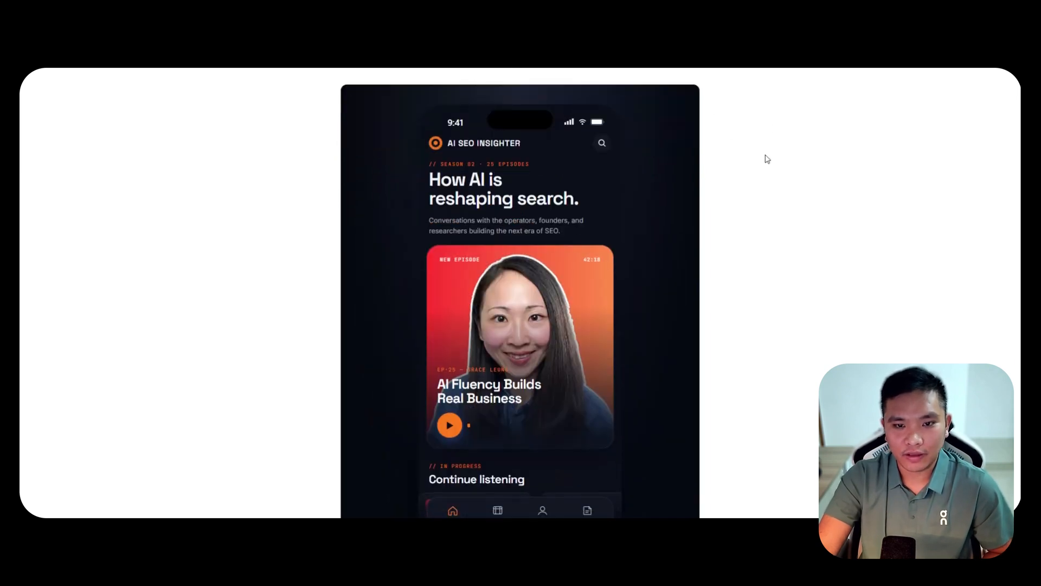
scroll(763, 161, "up", 4)
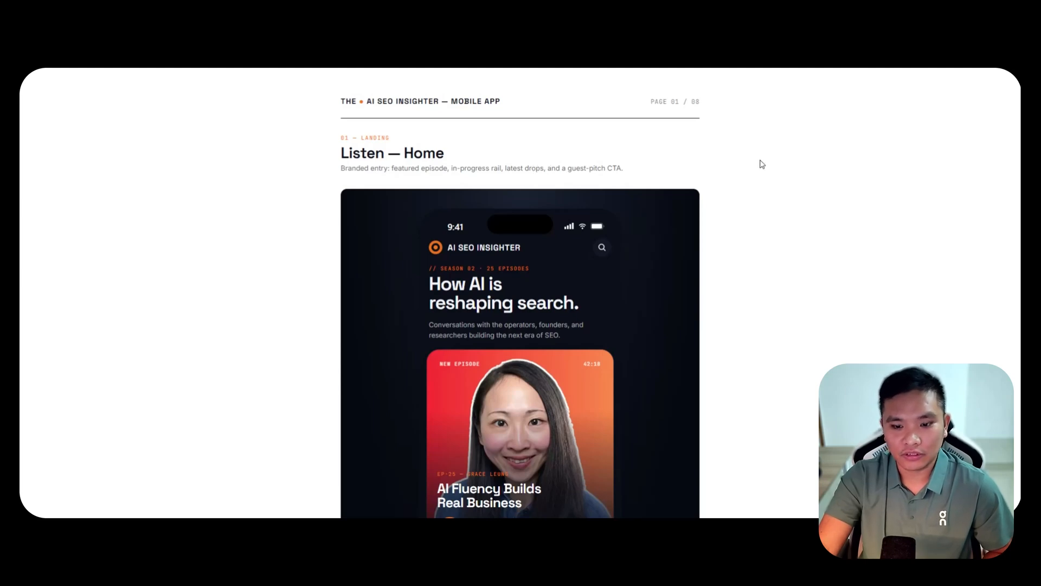
scroll(762, 221, "down", 10)
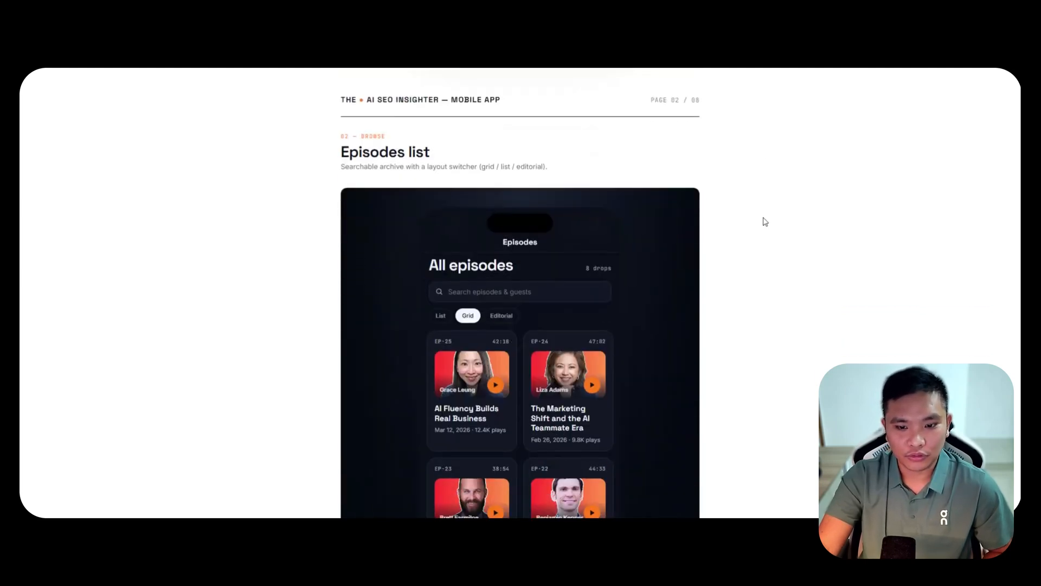
scroll(767, 242, "down", 11)
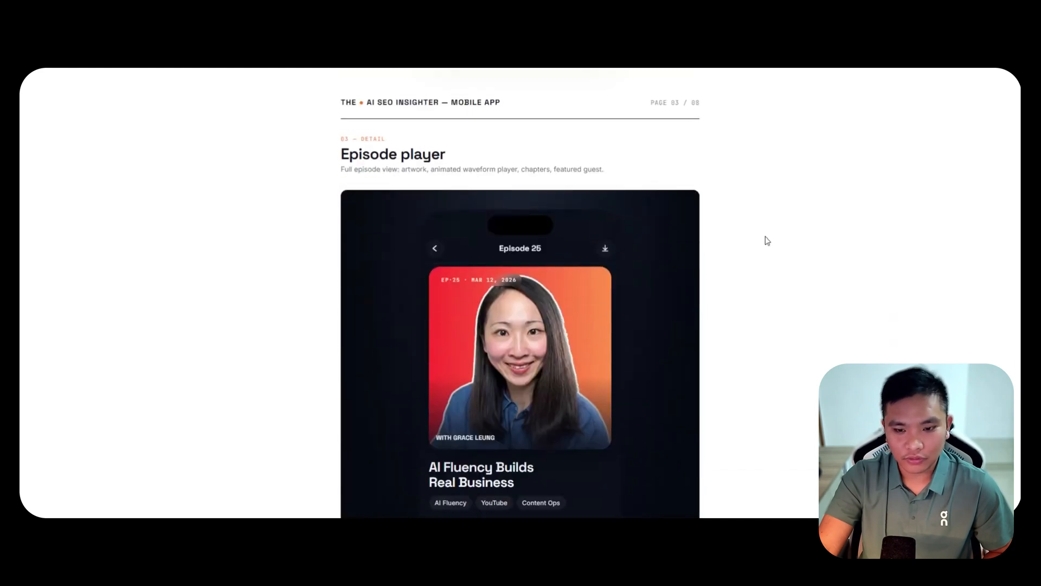
scroll(767, 241, "down", 8)
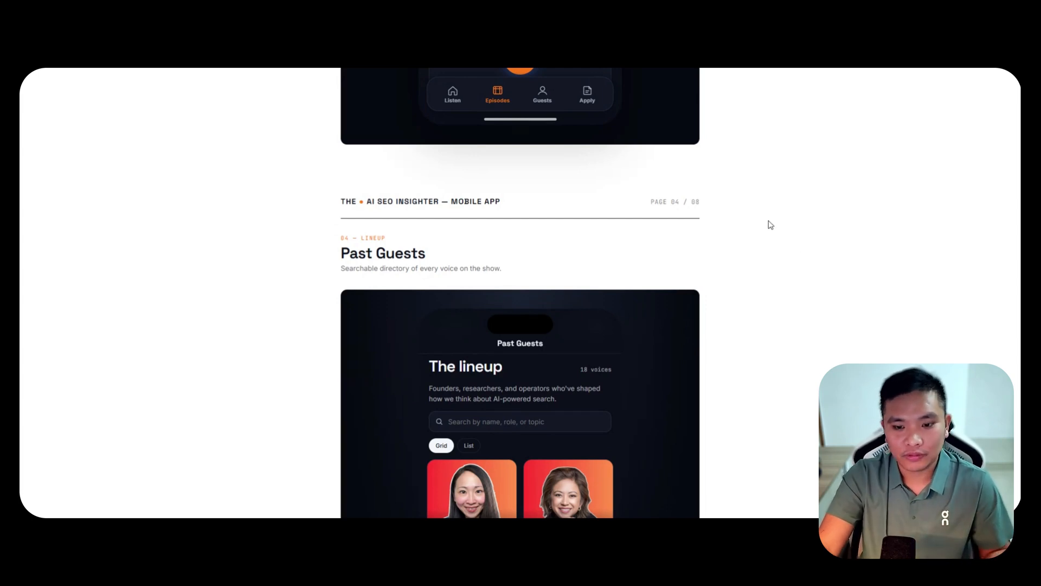
scroll(766, 228, "down", 5)
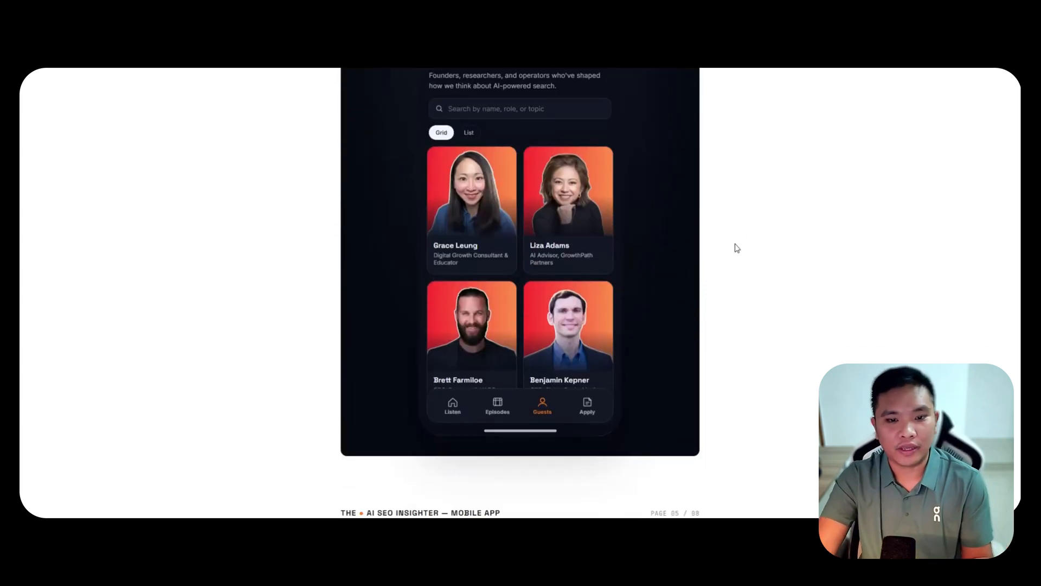
scroll(736, 248, "up", 4)
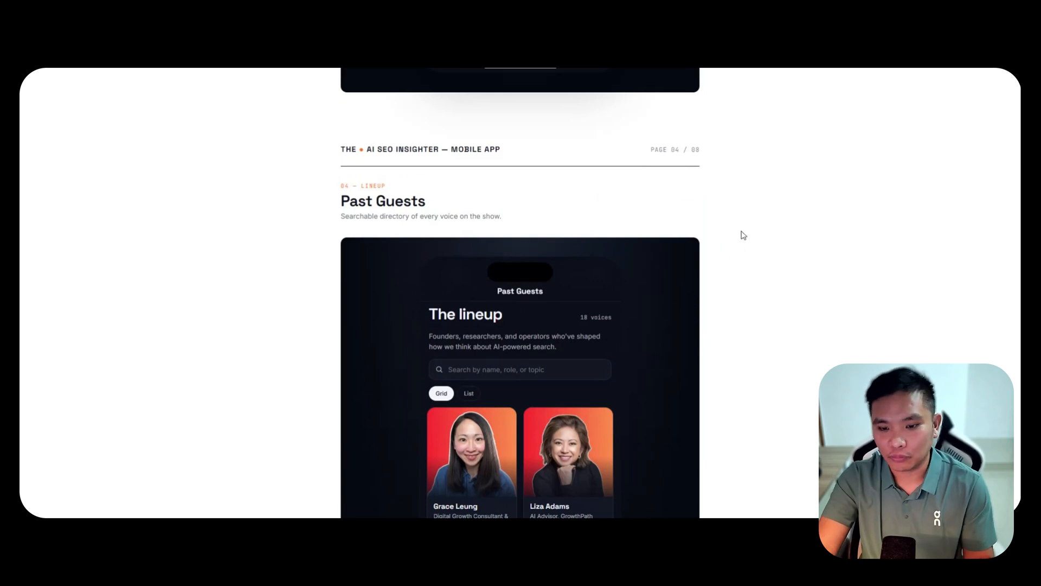
scroll(741, 235, "down", 10)
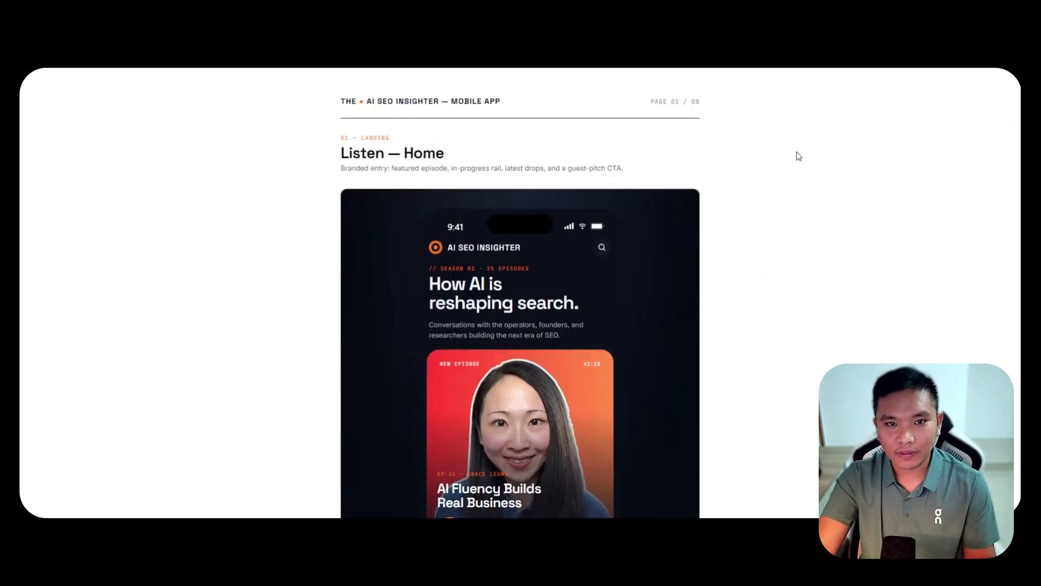
scroll(768, 198, "down", 1)
scroll(770, 200, "down", 3)
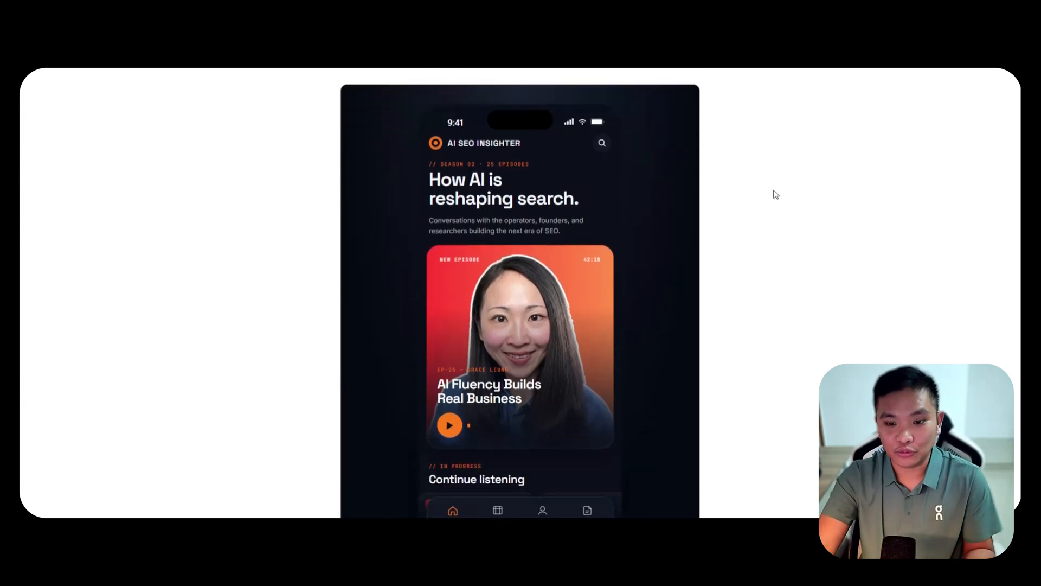